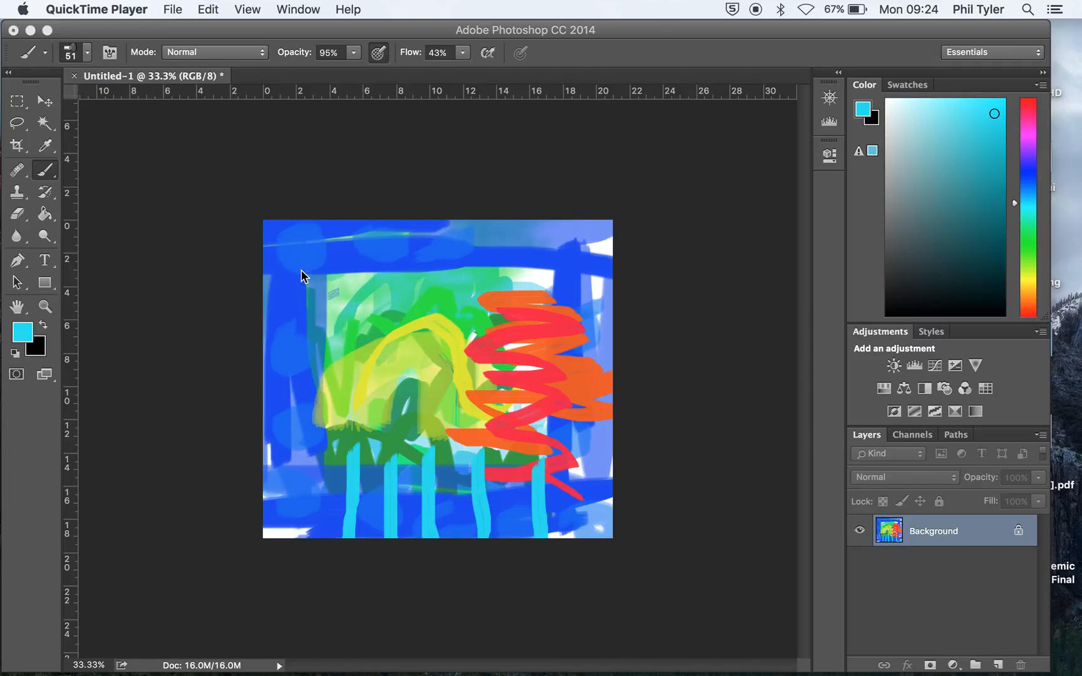
Choose the 25 px Round Fan bristle tip for the Brush tool
{"action": "left_click", "coordinate": [48, 174]}
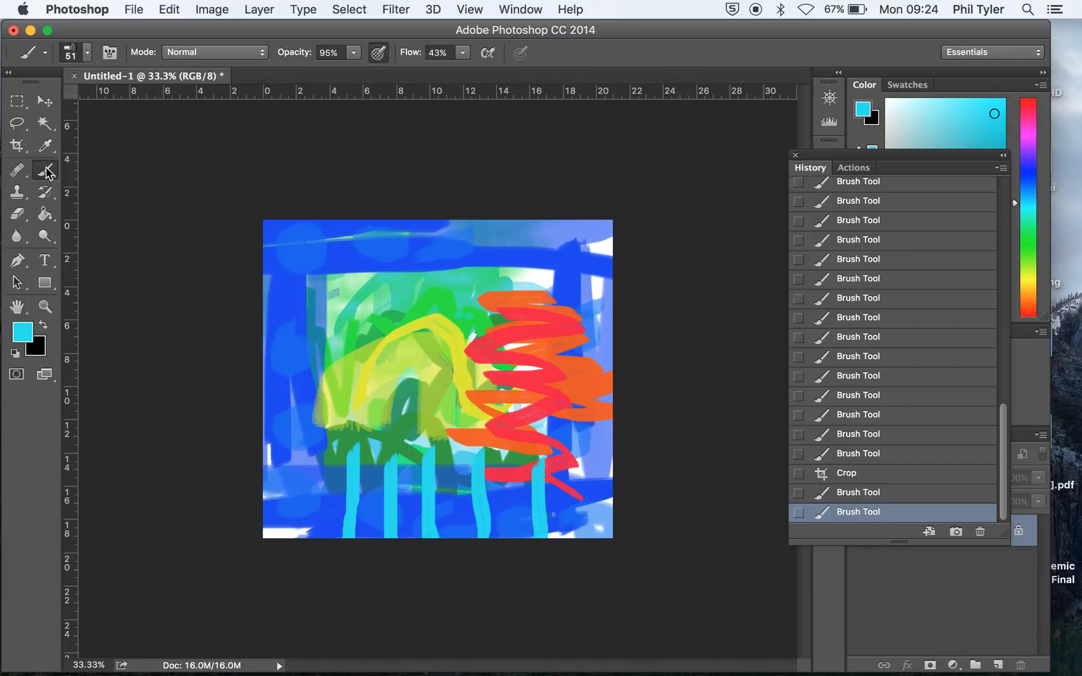
{"action": "left_click", "coordinate": [109, 53]}
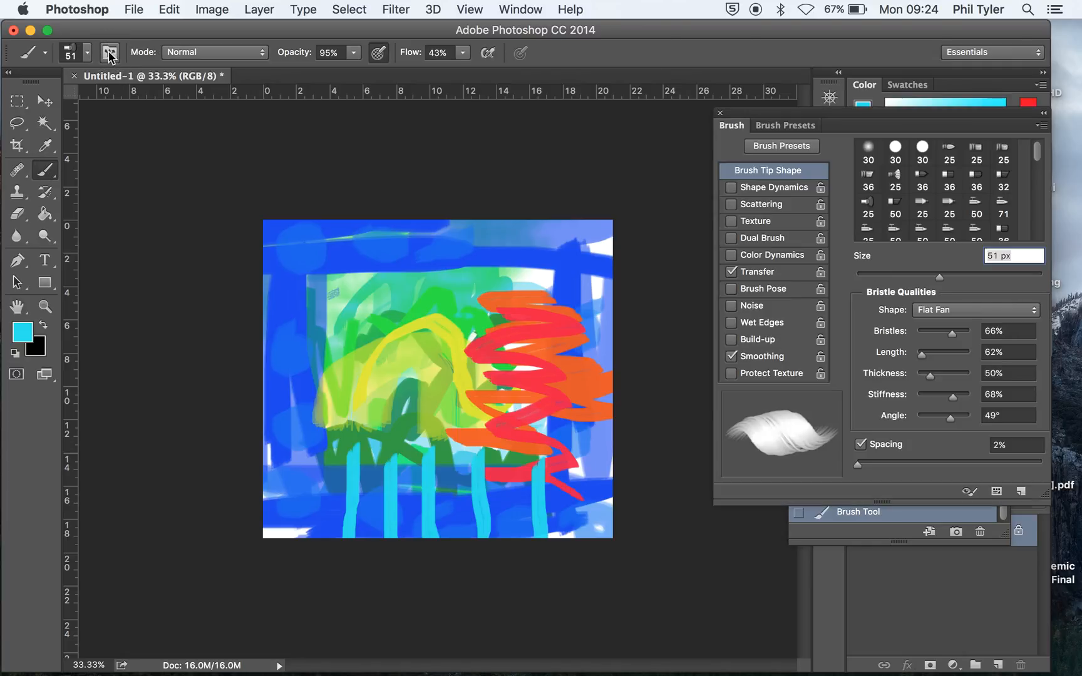
{"action": "left_click", "coordinate": [896, 153]}
{"action": "left_click", "coordinate": [926, 151]}
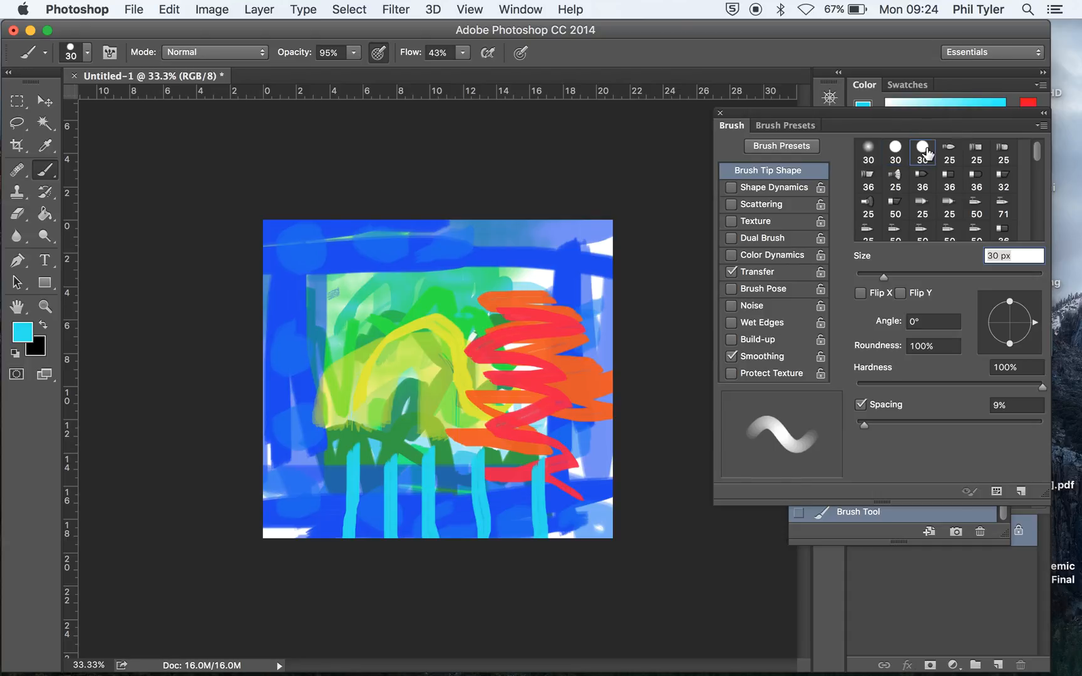
{"action": "left_click", "coordinate": [949, 151]}
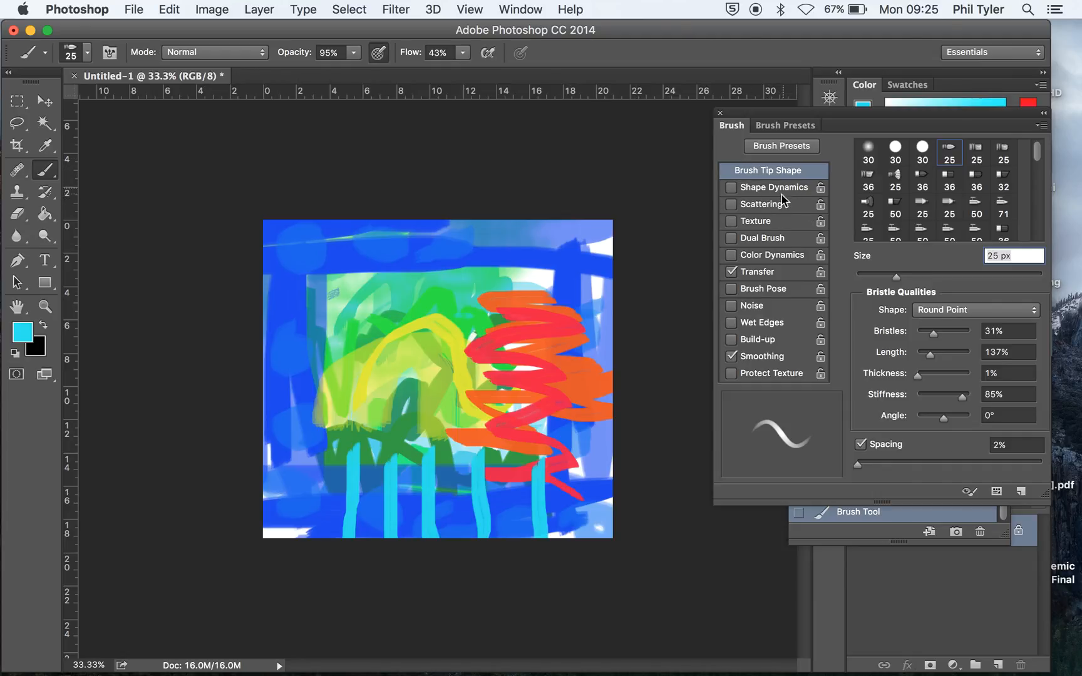
{"action": "left_click", "coordinate": [897, 178]}
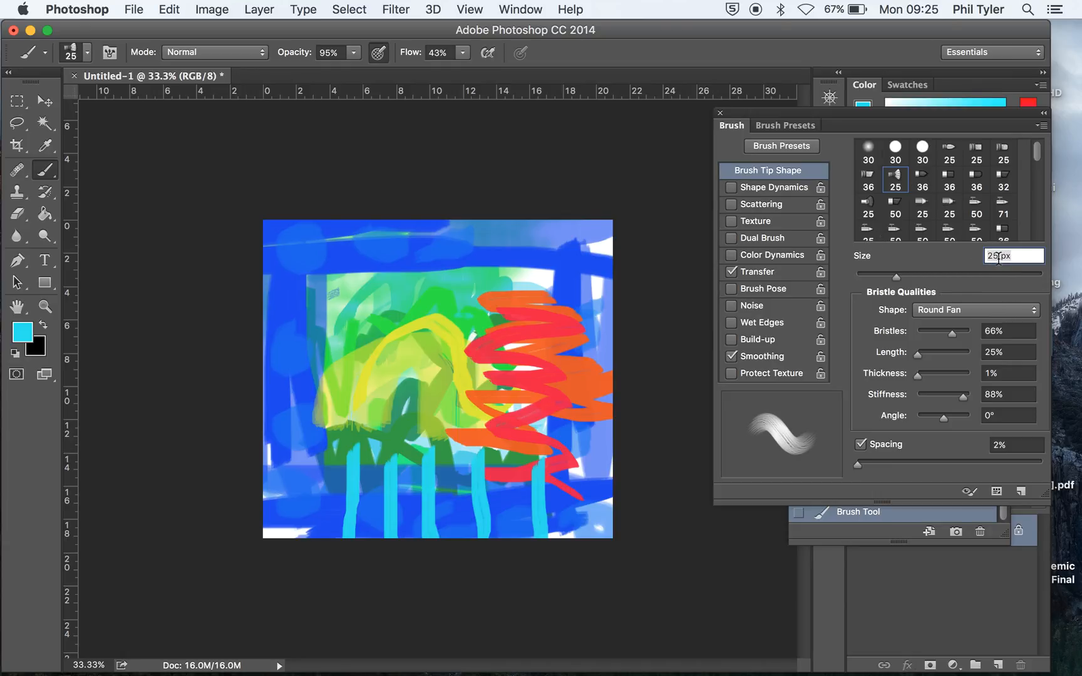
{"action": "left_click", "coordinate": [720, 113]}
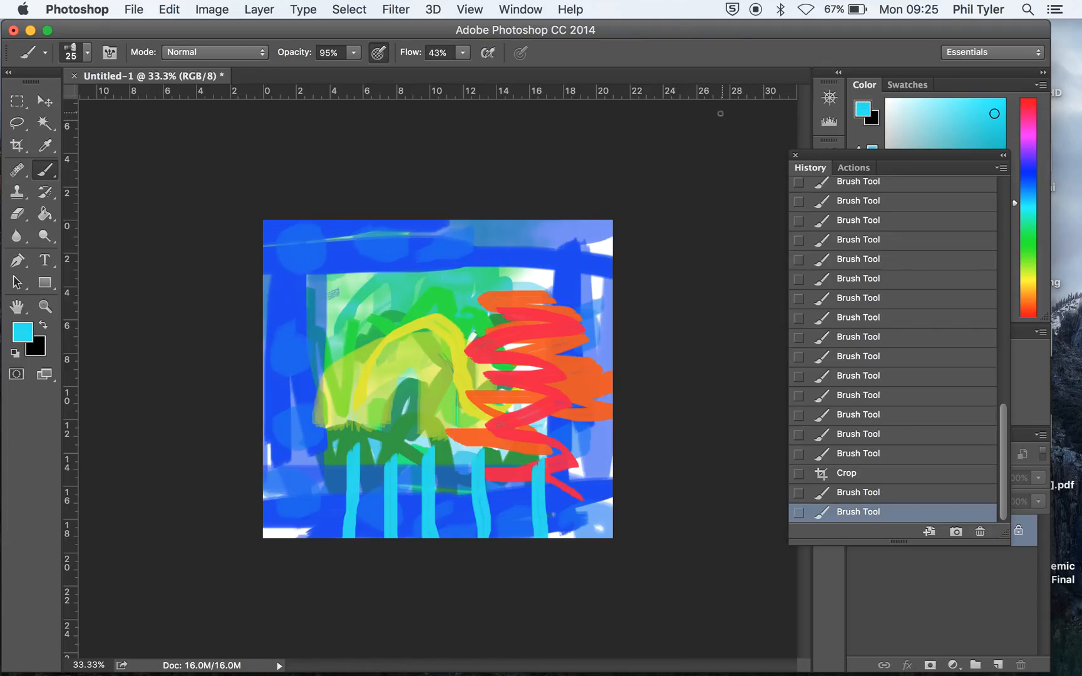
Enlarge the brush to 70 px and paint wavy cyan strokes across the upper and lower borders of the painting
{"action": "left_click", "coordinate": [88, 54]}
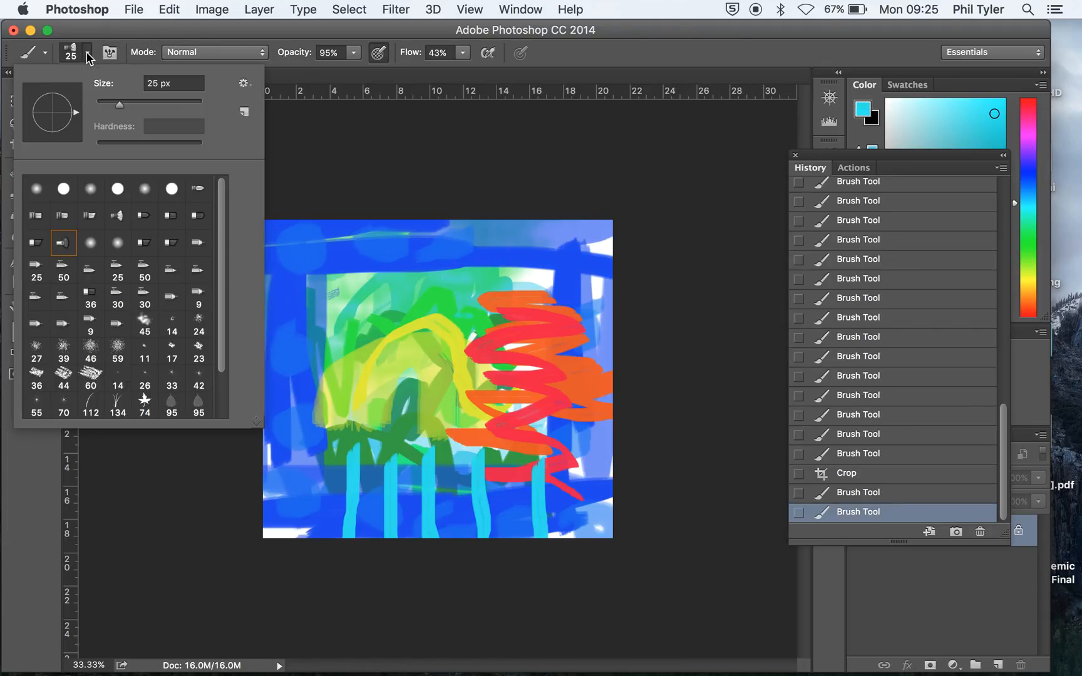
{"action": "left_click_drag", "start_coordinate": [120, 107], "coordinate": [163, 111]}
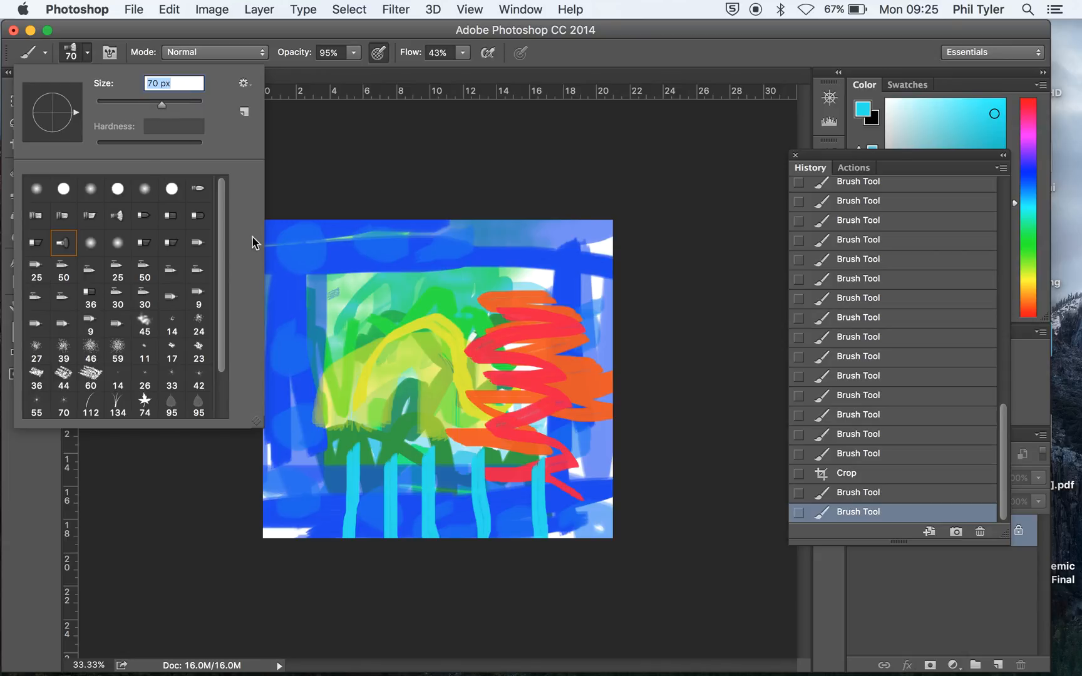
{"action": "left_click", "coordinate": [317, 265]}
{"action": "mouse_move", "coordinate": [293, 238]}
{"action": "left_mouse_down"}
{"action": "mouse_move", "coordinate": [346, 233]}
{"action": "mouse_move", "coordinate": [387, 283]}
{"action": "mouse_move", "coordinate": [418, 236]}
{"action": "mouse_move", "coordinate": [446, 250]}
{"action": "mouse_move", "coordinate": [533, 227]}
{"action": "mouse_move", "coordinate": [611, 278]}
{"action": "left_mouse_up"}
{"action": "left_click_drag", "start_coordinate": [281, 318], "coordinate": [291, 306]}
{"action": "mouse_move", "coordinate": [282, 454]}
{"action": "left_mouse_down"}
{"action": "mouse_move", "coordinate": [307, 540]}
{"action": "mouse_move", "coordinate": [333, 476]}
{"action": "mouse_move", "coordinate": [372, 483]}
{"action": "mouse_move", "coordinate": [396, 524]}
{"action": "mouse_move", "coordinate": [409, 466]}
{"action": "mouse_move", "coordinate": [431, 458]}
{"action": "mouse_move", "coordinate": [446, 508]}
{"action": "mouse_move", "coordinate": [469, 512]}
{"action": "mouse_move", "coordinate": [489, 451]}
{"action": "mouse_move", "coordinate": [509, 501]}
{"action": "mouse_move", "coordinate": [546, 512]}
{"action": "mouse_move", "coordinate": [583, 449]}
{"action": "left_mouse_up"}
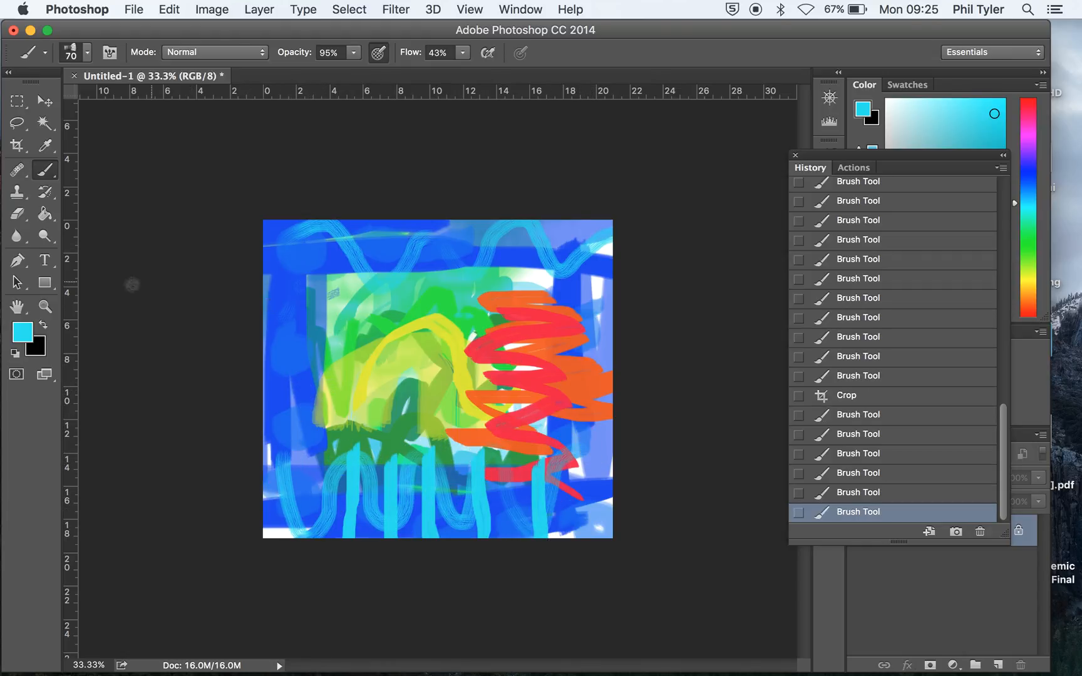
Keep the cyan foreground colour and switch the brush to the 60 px textured tip
{"action": "left_click", "coordinate": [25, 335]}
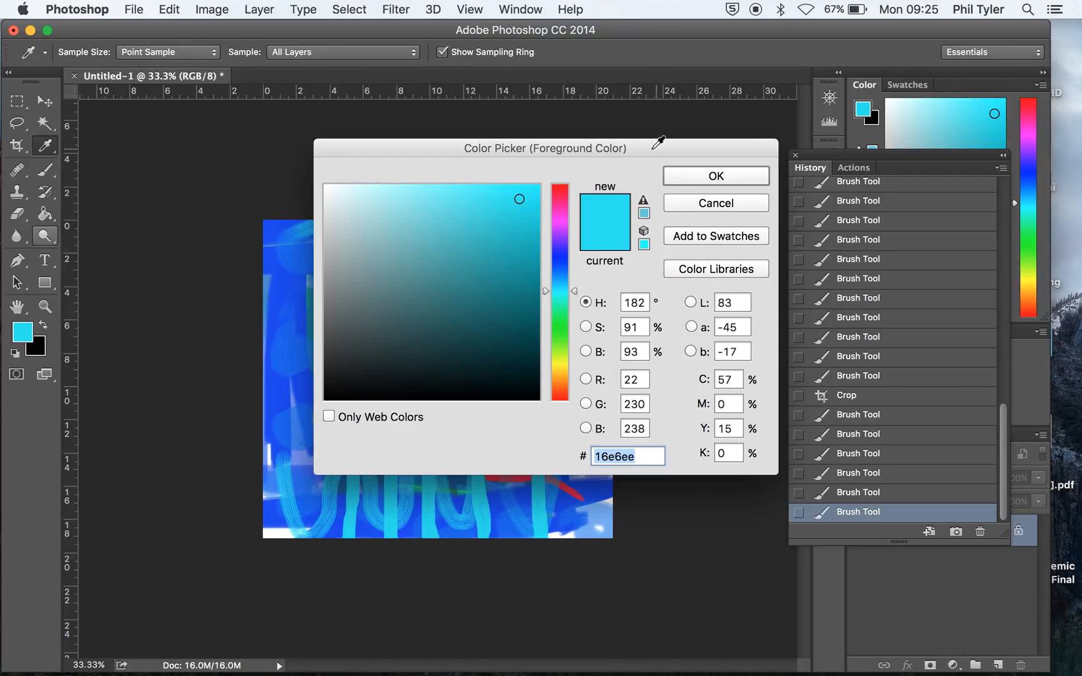
{"action": "left_click", "coordinate": [689, 176]}
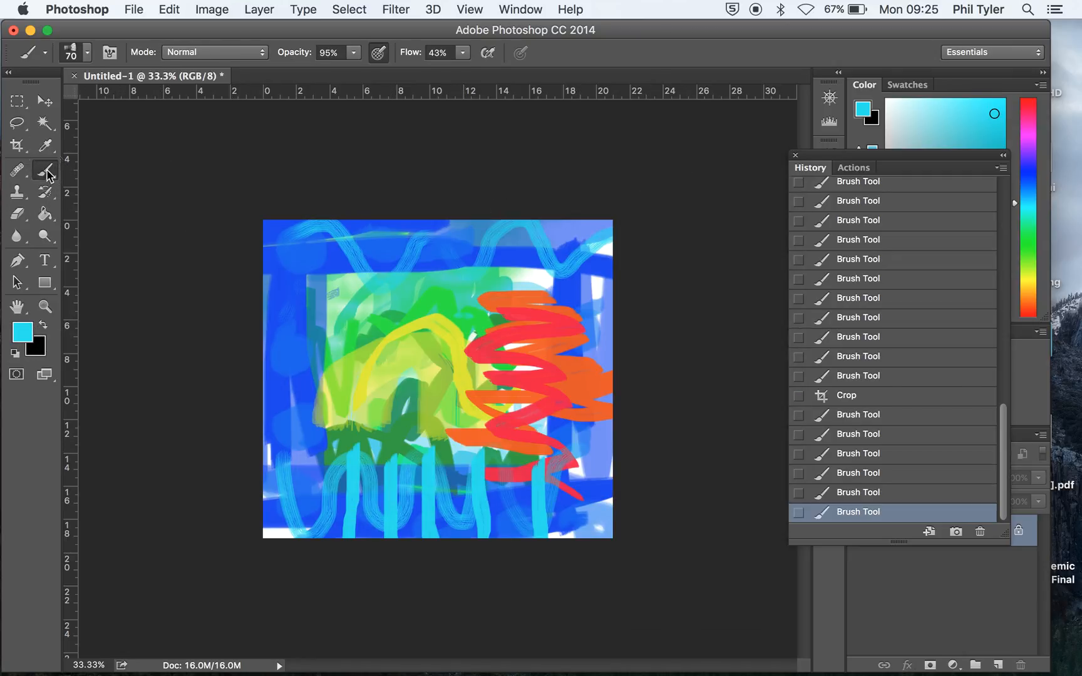
{"action": "left_click", "coordinate": [89, 54]}
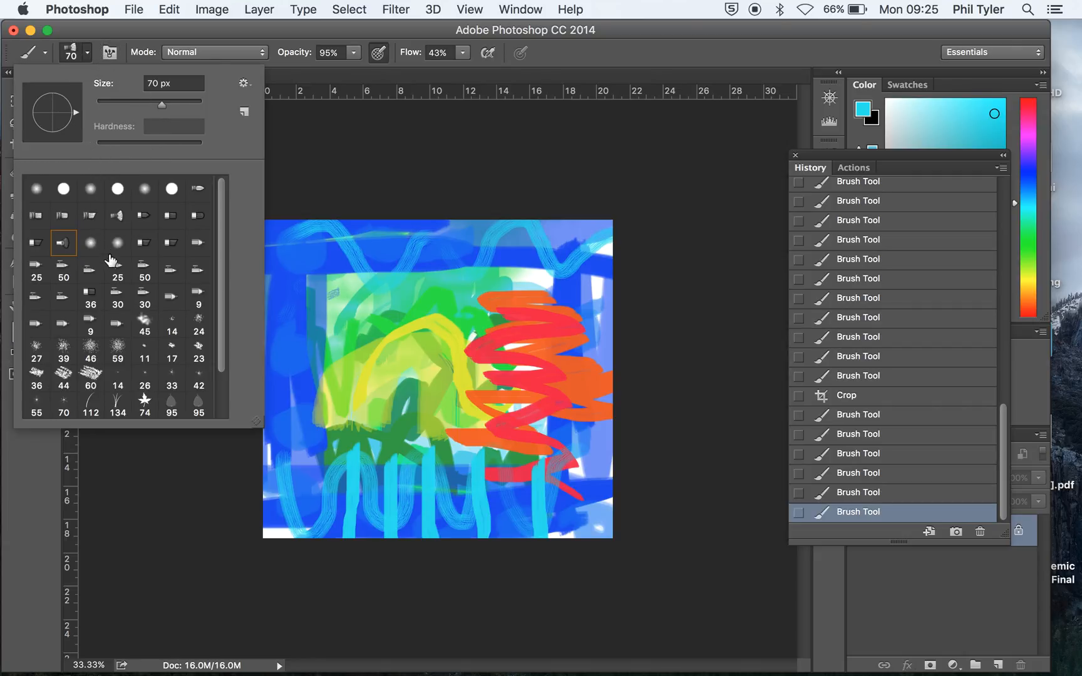
{"action": "left_click", "coordinate": [92, 376]}
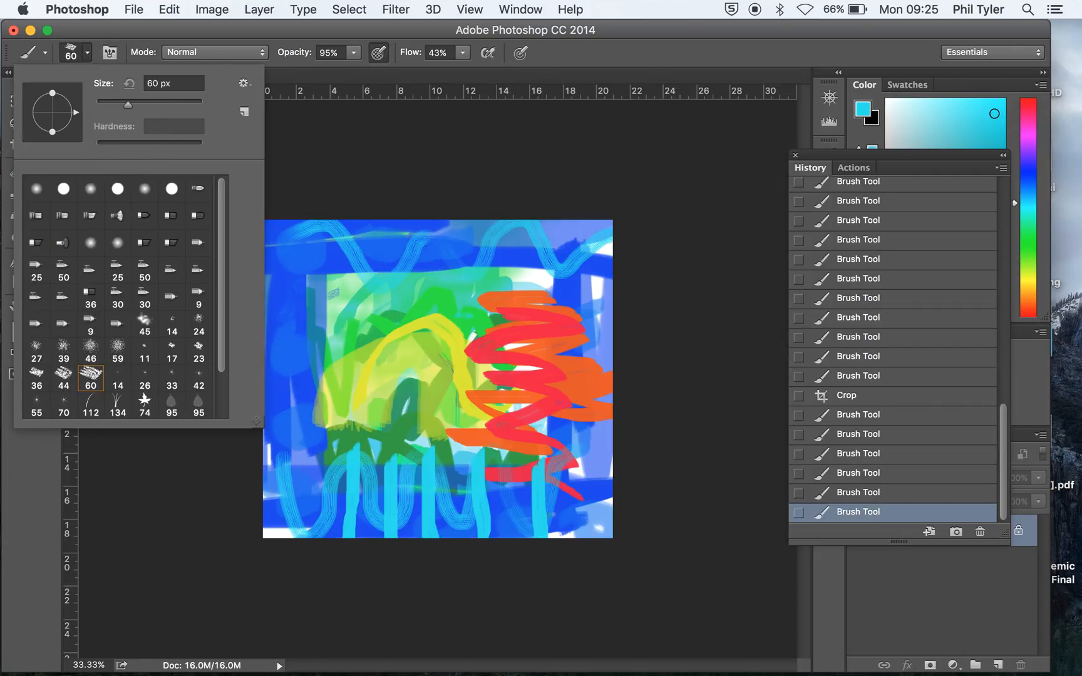
{"action": "key", "text": "Return"}
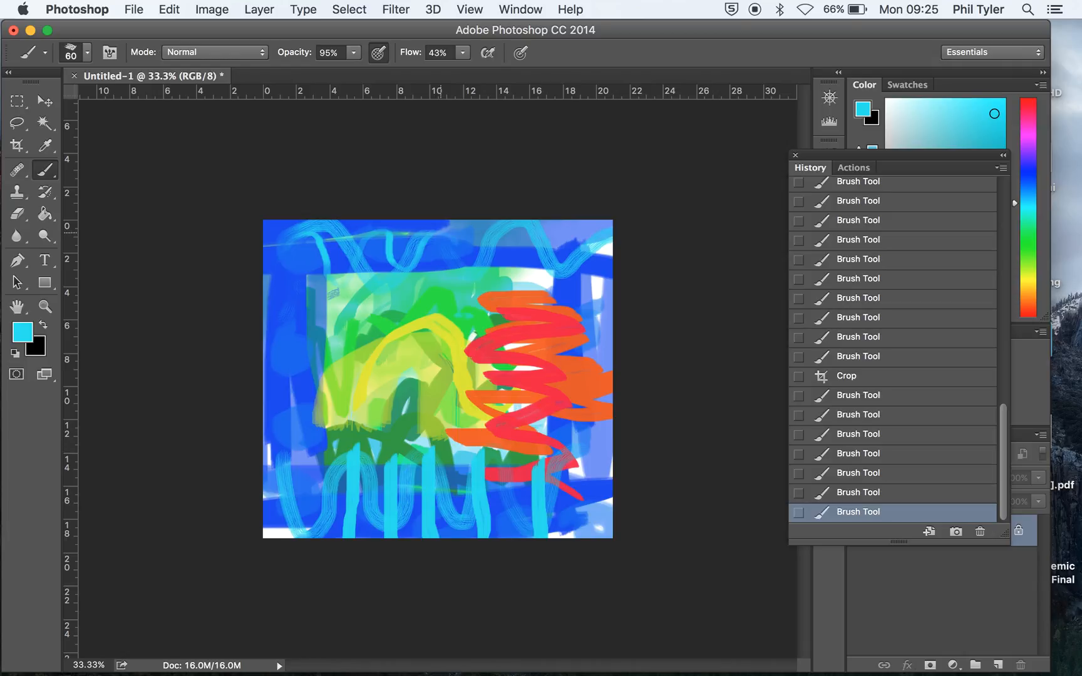
Paint cyan squiggles over the painting's upper-right corner, down its left border and below the yellow arch
{"action": "mouse_move", "coordinate": [502, 225]}
{"action": "left_mouse_down"}
{"action": "mouse_move", "coordinate": [544, 258]}
{"action": "mouse_move", "coordinate": [572, 230]}
{"action": "mouse_move", "coordinate": [615, 279]}
{"action": "left_mouse_up"}
{"action": "left_click", "coordinate": [275, 294]}
{"action": "left_click", "coordinate": [274, 296]}
{"action": "left_click", "coordinate": [273, 297]}
{"action": "left_click", "coordinate": [272, 299]}
{"action": "left_click", "coordinate": [270, 301]}
{"action": "left_click", "coordinate": [269, 303]}
{"action": "mouse_move", "coordinate": [325, 354]}
{"action": "left_mouse_down"}
{"action": "mouse_move", "coordinate": [265, 392]}
{"action": "mouse_move", "coordinate": [308, 390]}
{"action": "mouse_move", "coordinate": [282, 437]}
{"action": "mouse_move", "coordinate": [316, 466]}
{"action": "left_mouse_up"}
{"action": "mouse_move", "coordinate": [365, 412]}
{"action": "left_mouse_down"}
{"action": "mouse_move", "coordinate": [404, 470]}
{"action": "mouse_move", "coordinate": [398, 483]}
{"action": "left_mouse_up"}
{"action": "mouse_move", "coordinate": [292, 259]}
{"action": "left_mouse_down"}
{"action": "mouse_move", "coordinate": [289, 305]}
{"action": "mouse_move", "coordinate": [323, 378]}
{"action": "left_mouse_up"}
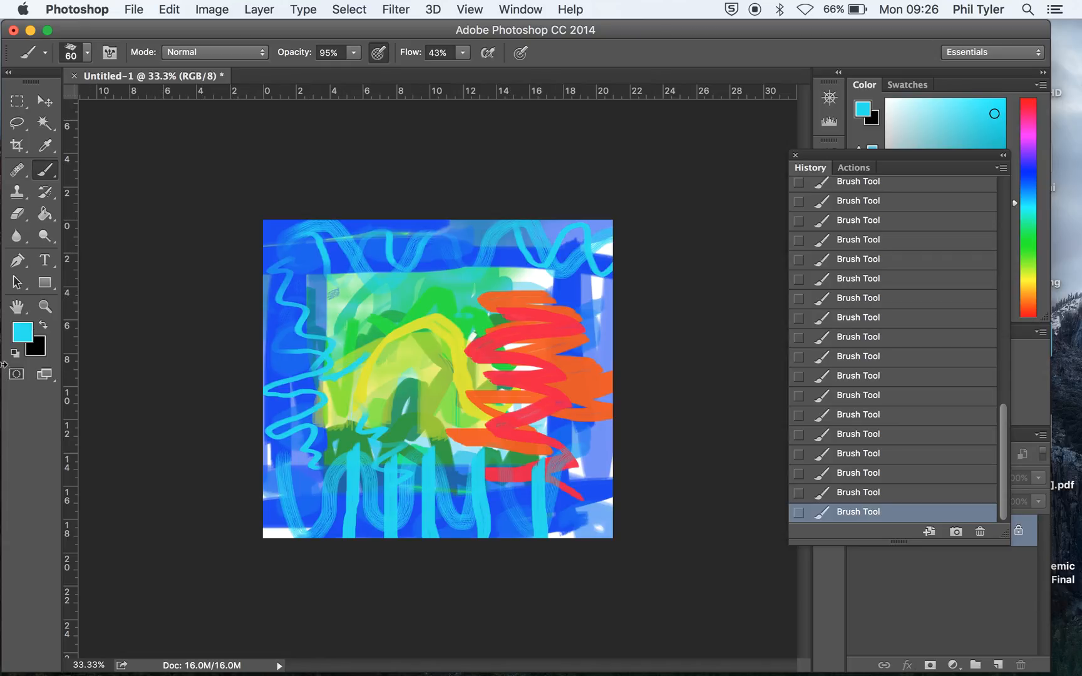
Enlarge the textured brush to 348 px and set the foreground colour to green 3ad23a
{"action": "left_click", "coordinate": [88, 52]}
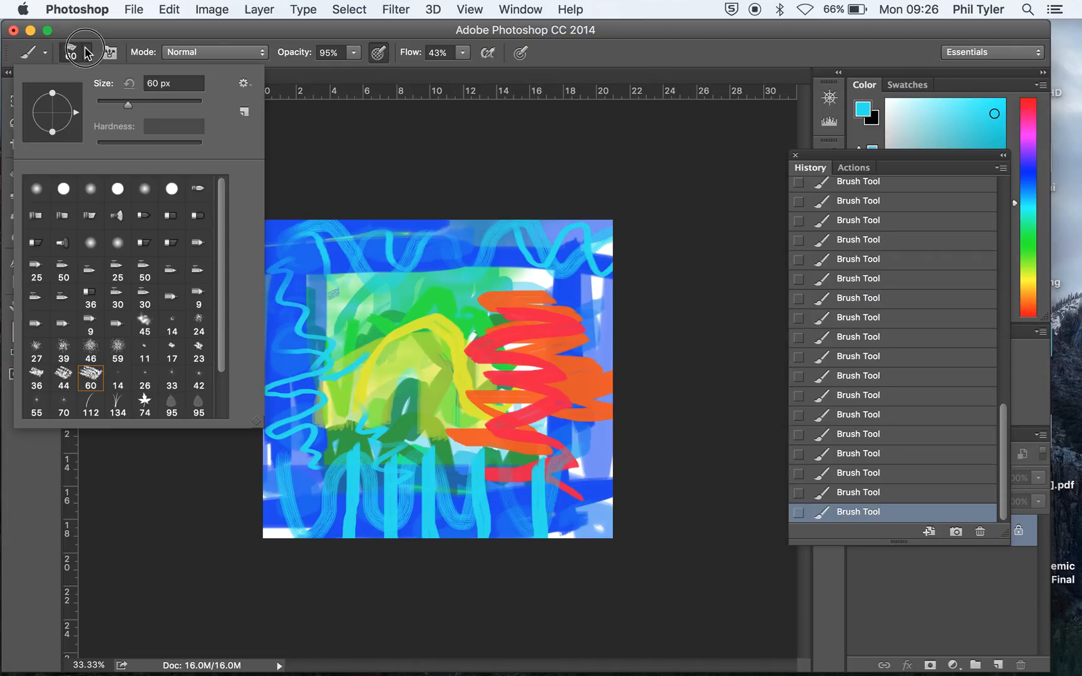
{"action": "left_click_drag", "start_coordinate": [127, 104], "coordinate": [186, 101]}
{"action": "left_click", "coordinate": [429, 231]}
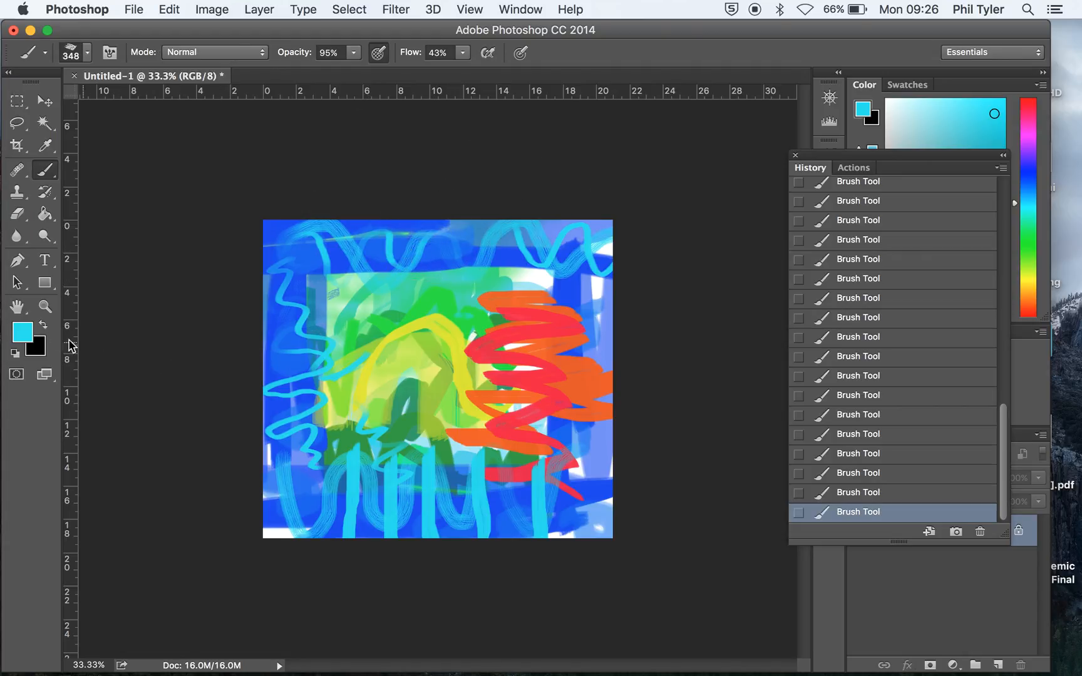
{"action": "left_click", "coordinate": [21, 334]}
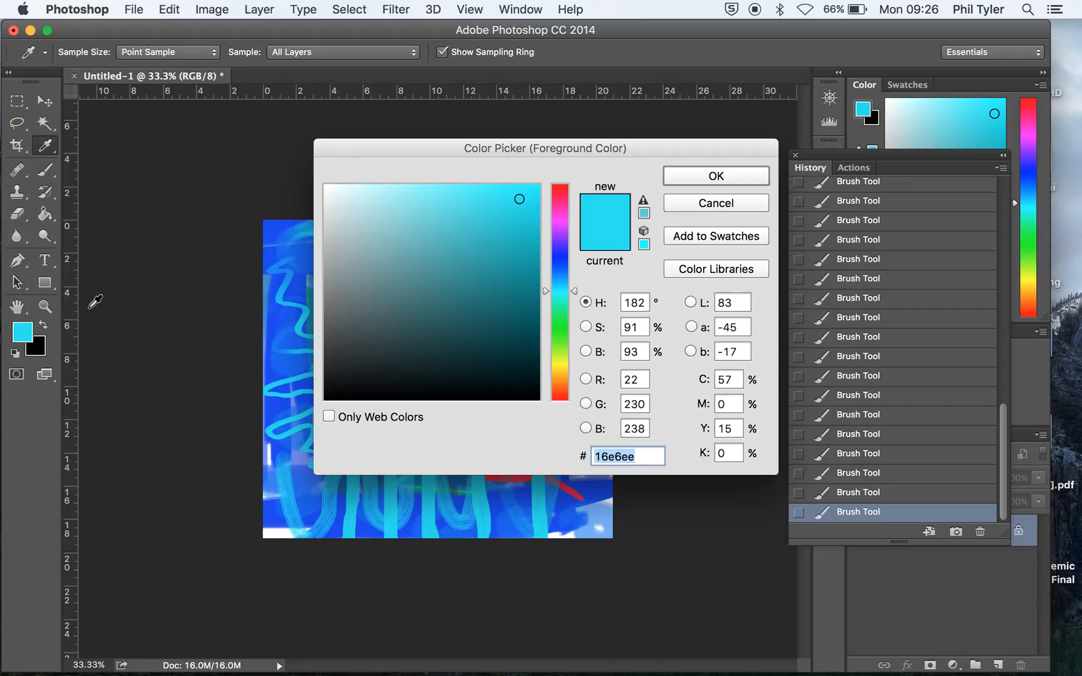
{"action": "left_click", "coordinate": [567, 326]}
{"action": "left_click", "coordinate": [480, 222]}
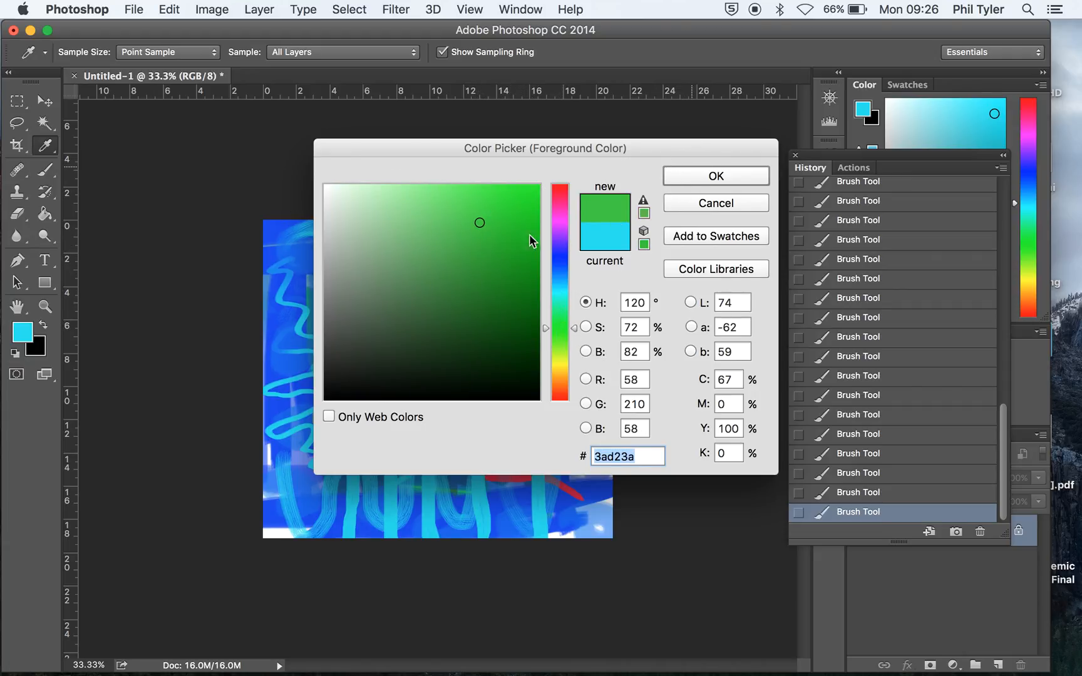
{"action": "left_click", "coordinate": [702, 175]}
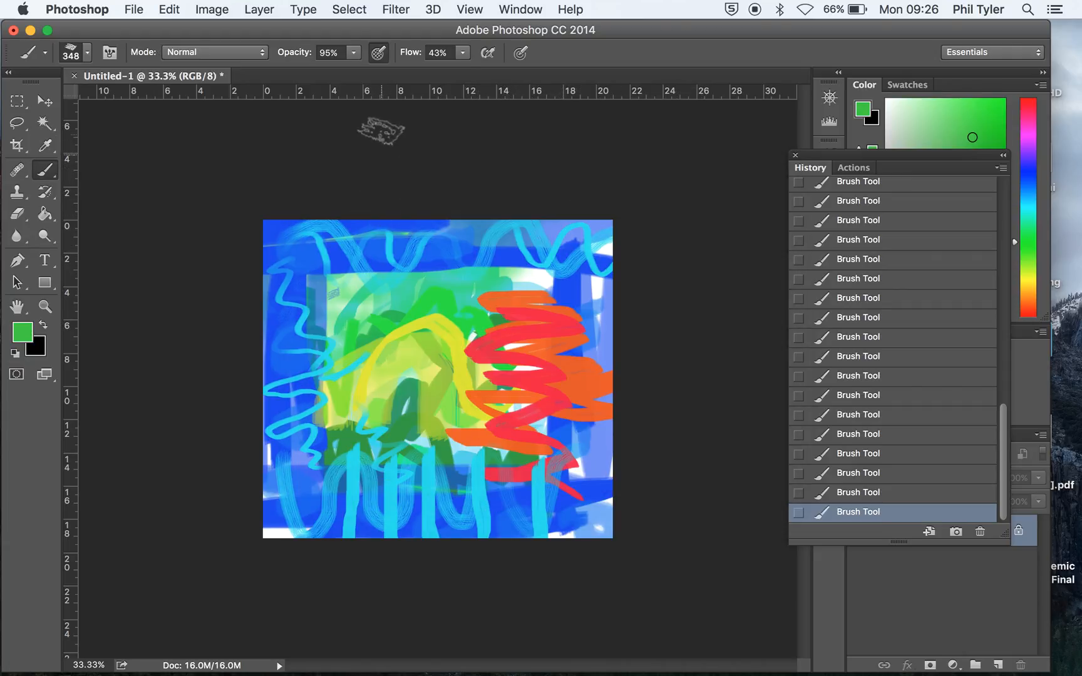
Lower the brush opacity to 50% and paint translucent green over the blue border on all four sides
{"action": "left_click", "coordinate": [354, 55]}
{"action": "mouse_move", "coordinate": [360, 73]}
{"action": "left_mouse_down"}
{"action": "mouse_move", "coordinate": [336, 77]}
{"action": "mouse_move", "coordinate": [321, 104]}
{"action": "left_mouse_up"}
{"action": "left_click", "coordinate": [323, 282]}
{"action": "mouse_move", "coordinate": [343, 255]}
{"action": "left_mouse_down"}
{"action": "mouse_move", "coordinate": [287, 337]}
{"action": "mouse_move", "coordinate": [320, 356]}
{"action": "mouse_move", "coordinate": [333, 390]}
{"action": "mouse_move", "coordinate": [287, 464]}
{"action": "mouse_move", "coordinate": [302, 505]}
{"action": "mouse_move", "coordinate": [363, 476]}
{"action": "mouse_move", "coordinate": [294, 477]}
{"action": "mouse_move", "coordinate": [294, 499]}
{"action": "mouse_move", "coordinate": [341, 527]}
{"action": "mouse_move", "coordinate": [358, 479]}
{"action": "mouse_move", "coordinate": [287, 497]}
{"action": "mouse_move", "coordinate": [341, 421]}
{"action": "mouse_move", "coordinate": [375, 515]}
{"action": "mouse_move", "coordinate": [394, 472]}
{"action": "mouse_move", "coordinate": [419, 496]}
{"action": "mouse_move", "coordinate": [476, 496]}
{"action": "mouse_move", "coordinate": [509, 475]}
{"action": "mouse_move", "coordinate": [557, 472]}
{"action": "mouse_move", "coordinate": [595, 519]}
{"action": "left_mouse_up"}
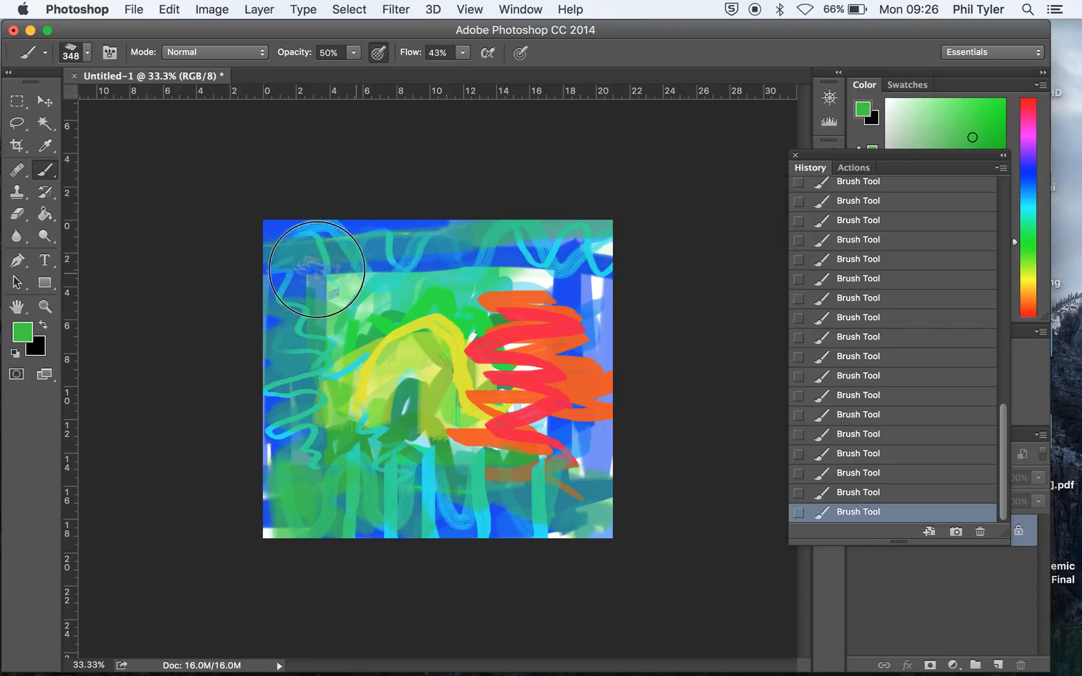
{"action": "mouse_move", "coordinate": [271, 231]}
{"action": "left_mouse_down"}
{"action": "mouse_move", "coordinate": [542, 231]}
{"action": "mouse_move", "coordinate": [623, 244]}
{"action": "left_mouse_up"}
{"action": "mouse_move", "coordinate": [603, 287]}
{"action": "left_mouse_down"}
{"action": "mouse_move", "coordinate": [631, 525]}
{"action": "mouse_move", "coordinate": [593, 288]}
{"action": "mouse_move", "coordinate": [580, 352]}
{"action": "mouse_move", "coordinate": [586, 531]}
{"action": "mouse_move", "coordinate": [553, 255]}
{"action": "mouse_move", "coordinate": [565, 510]}
{"action": "left_mouse_up"}
{"action": "mouse_move", "coordinate": [307, 249]}
{"action": "left_mouse_down"}
{"action": "mouse_move", "coordinate": [500, 231]}
{"action": "mouse_move", "coordinate": [587, 251]}
{"action": "mouse_move", "coordinate": [285, 237]}
{"action": "mouse_move", "coordinate": [327, 484]}
{"action": "mouse_move", "coordinate": [302, 278]}
{"action": "mouse_move", "coordinate": [302, 476]}
{"action": "mouse_move", "coordinate": [410, 531]}
{"action": "mouse_move", "coordinate": [520, 512]}
{"action": "left_mouse_up"}
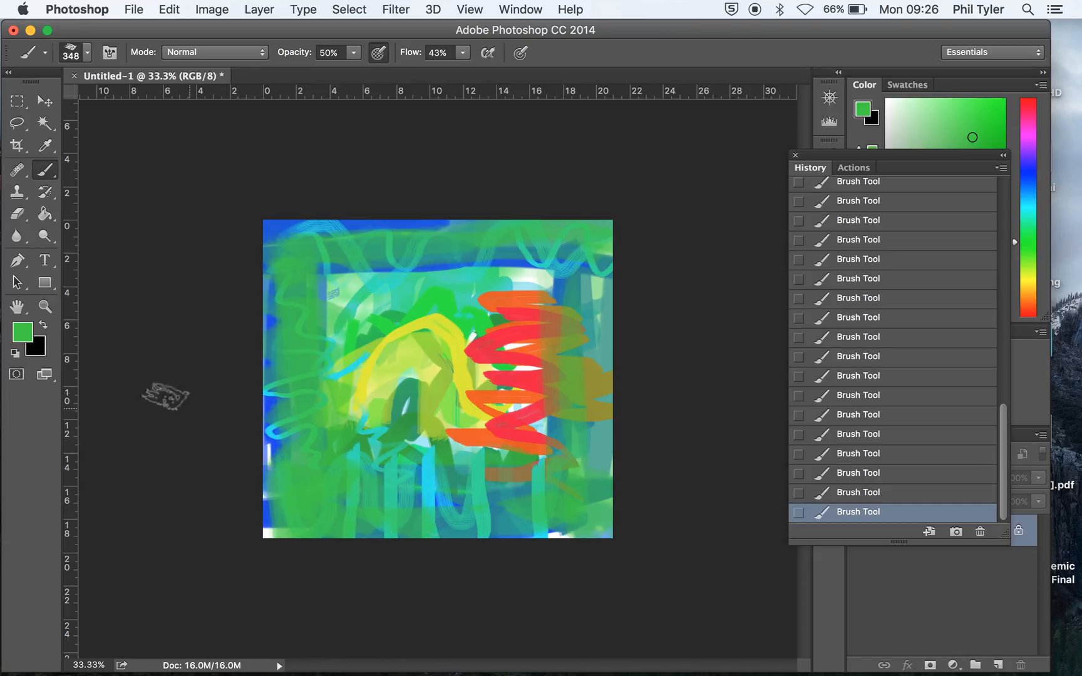
Set the foreground colour to pale green 8bdf8b and brush another translucent layer around the painting's border
{"action": "left_click", "coordinate": [22, 332]}
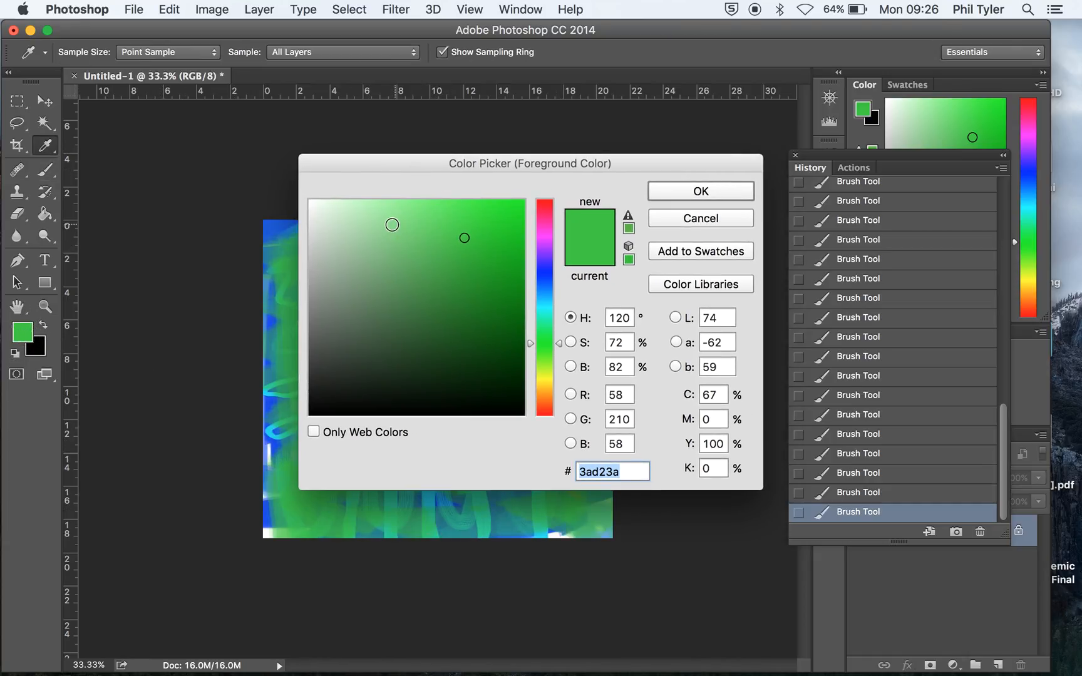
{"action": "left_click", "coordinate": [390, 226]}
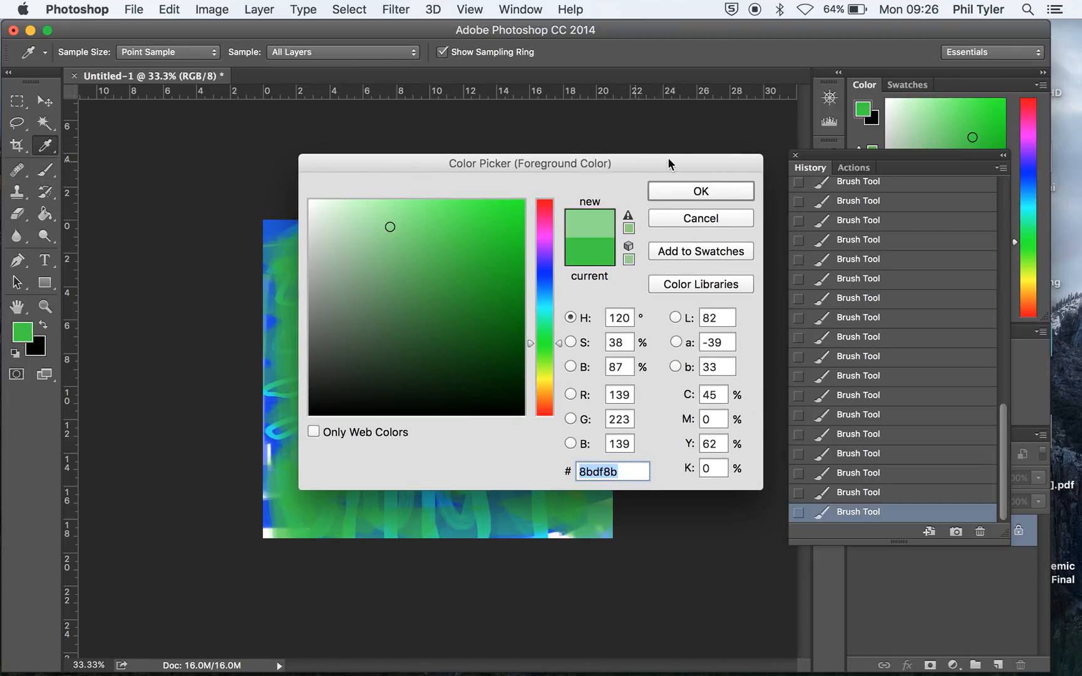
{"action": "left_click", "coordinate": [662, 199]}
{"action": "left_click_drag", "start_coordinate": [310, 313], "coordinate": [326, 482]}
{"action": "mouse_move", "coordinate": [338, 293]}
{"action": "left_mouse_down"}
{"action": "mouse_move", "coordinate": [398, 262]}
{"action": "mouse_move", "coordinate": [536, 270]}
{"action": "mouse_move", "coordinate": [399, 275]}
{"action": "mouse_move", "coordinate": [298, 242]}
{"action": "mouse_move", "coordinate": [574, 230]}
{"action": "mouse_move", "coordinate": [588, 262]}
{"action": "mouse_move", "coordinate": [604, 475]}
{"action": "mouse_move", "coordinate": [598, 391]}
{"action": "mouse_move", "coordinate": [580, 495]}
{"action": "mouse_move", "coordinate": [361, 498]}
{"action": "mouse_move", "coordinate": [277, 408]}
{"action": "mouse_move", "coordinate": [283, 517]}
{"action": "mouse_move", "coordinate": [257, 380]}
{"action": "mouse_move", "coordinate": [254, 275]}
{"action": "mouse_move", "coordinate": [260, 233]}
{"action": "mouse_move", "coordinate": [383, 216]}
{"action": "mouse_move", "coordinate": [611, 232]}
{"action": "mouse_move", "coordinate": [625, 509]}
{"action": "mouse_move", "coordinate": [423, 547]}
{"action": "mouse_move", "coordinate": [328, 532]}
{"action": "mouse_move", "coordinate": [297, 477]}
{"action": "mouse_move", "coordinate": [267, 504]}
{"action": "mouse_move", "coordinate": [257, 492]}
{"action": "mouse_move", "coordinate": [371, 482]}
{"action": "mouse_move", "coordinate": [439, 459]}
{"action": "mouse_move", "coordinate": [455, 471]}
{"action": "mouse_move", "coordinate": [570, 467]}
{"action": "left_mouse_up"}
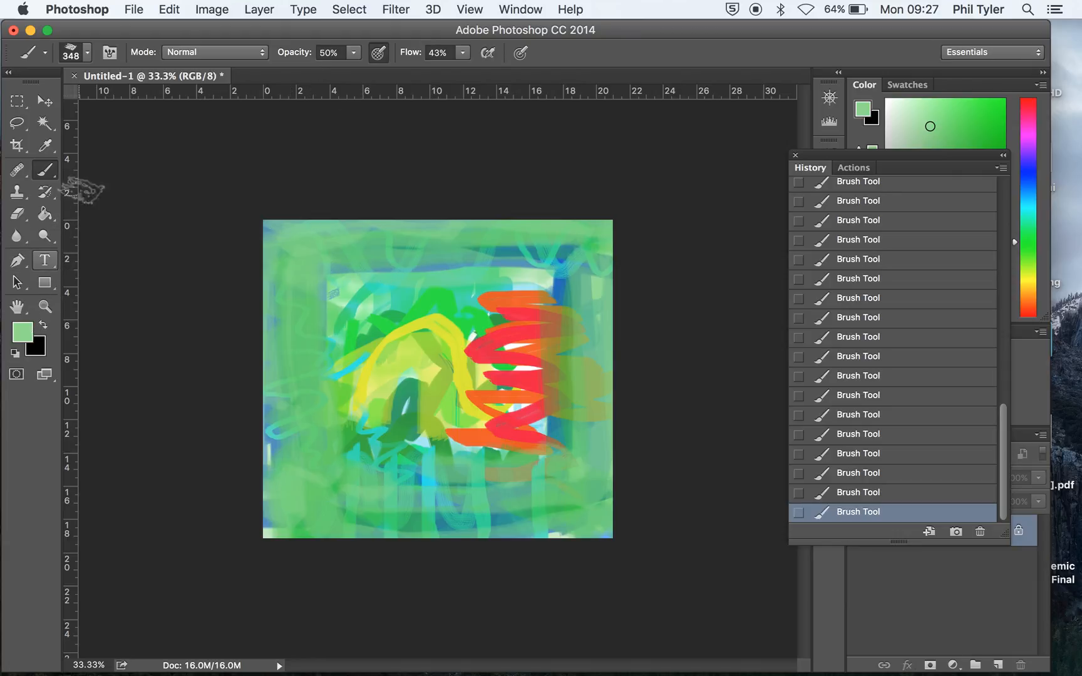
Switch the Brush tool to a hard round tip with a size of 57 px
{"action": "right_click", "coordinate": [47, 177]}
{"action": "left_click", "coordinate": [126, 167]}
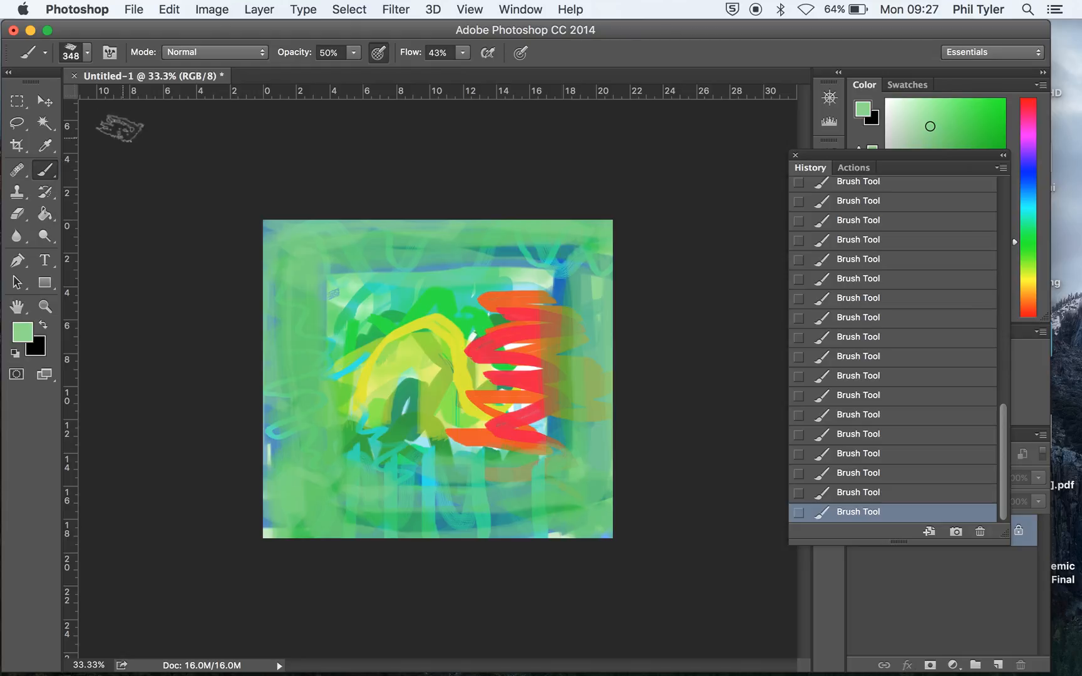
{"action": "left_click", "coordinate": [87, 53]}
{"action": "left_click_drag", "start_coordinate": [77, 114], "coordinate": [70, 90]}
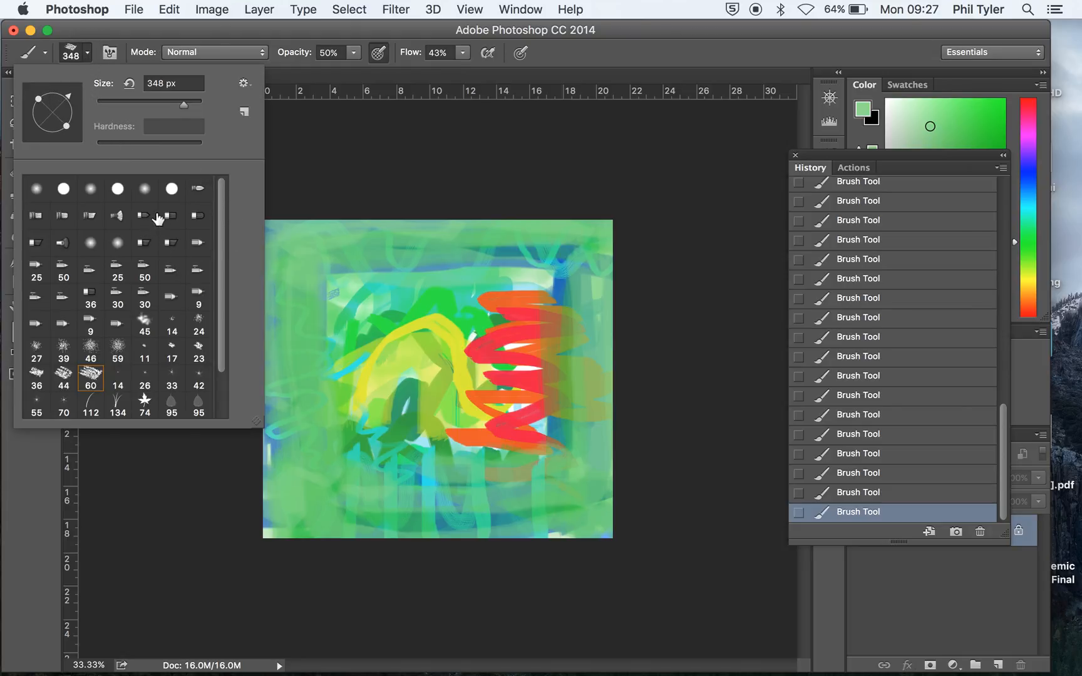
{"action": "left_click", "coordinate": [63, 189]}
{"action": "left_click_drag", "start_coordinate": [183, 105], "coordinate": [119, 108]}
{"action": "left_click", "coordinate": [373, 294]}
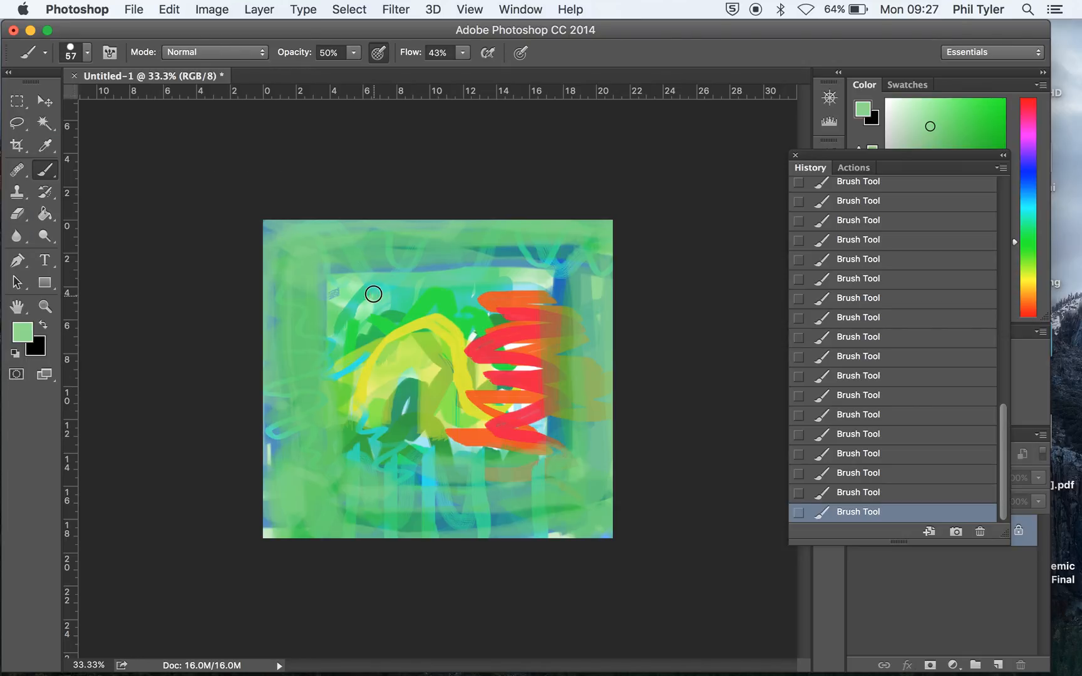
Change the foreground colour to a bright yellow
{"action": "left_click", "coordinate": [22, 332]}
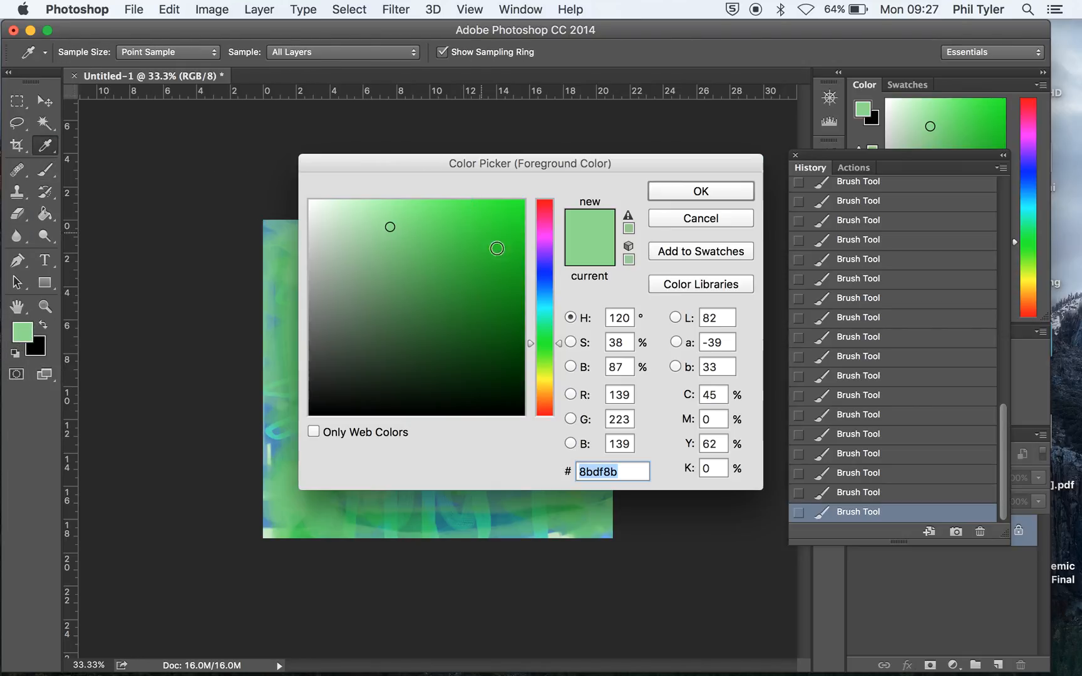
{"action": "left_click", "coordinate": [545, 381]}
{"action": "left_click", "coordinate": [517, 209]}
{"action": "left_click", "coordinate": [686, 194]}
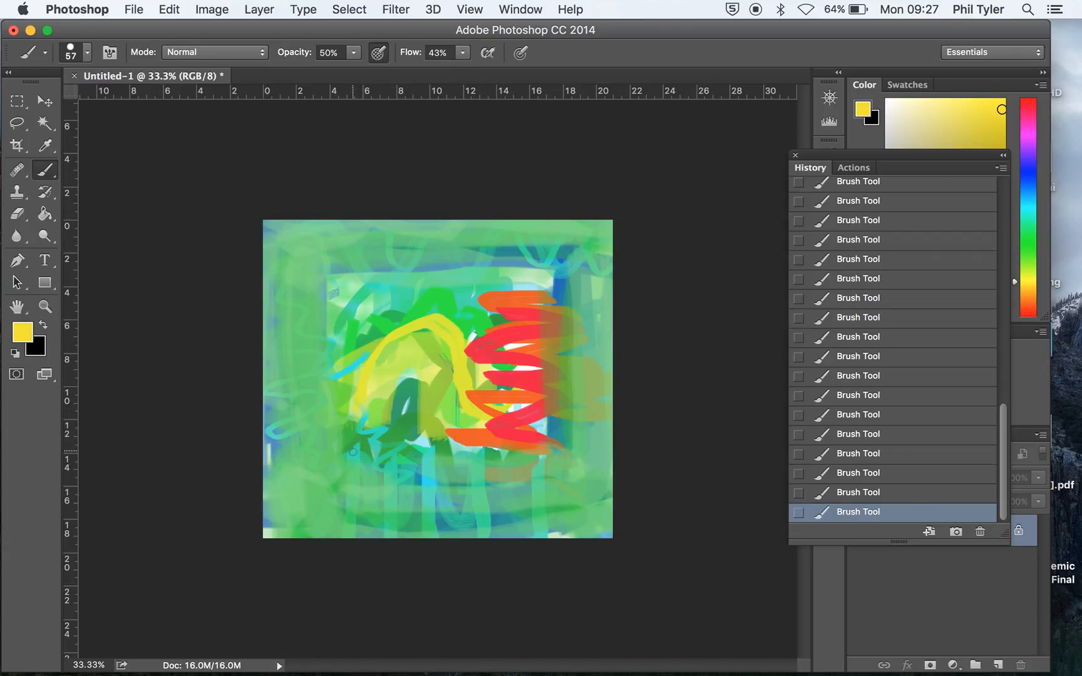
Paint translucent yellow curves through the central arch and short yellow squiggles along the painting's right border
{"action": "mouse_move", "coordinate": [333, 443]}
{"action": "left_mouse_down"}
{"action": "mouse_move", "coordinate": [355, 418]}
{"action": "mouse_move", "coordinate": [372, 307]}
{"action": "left_mouse_up"}
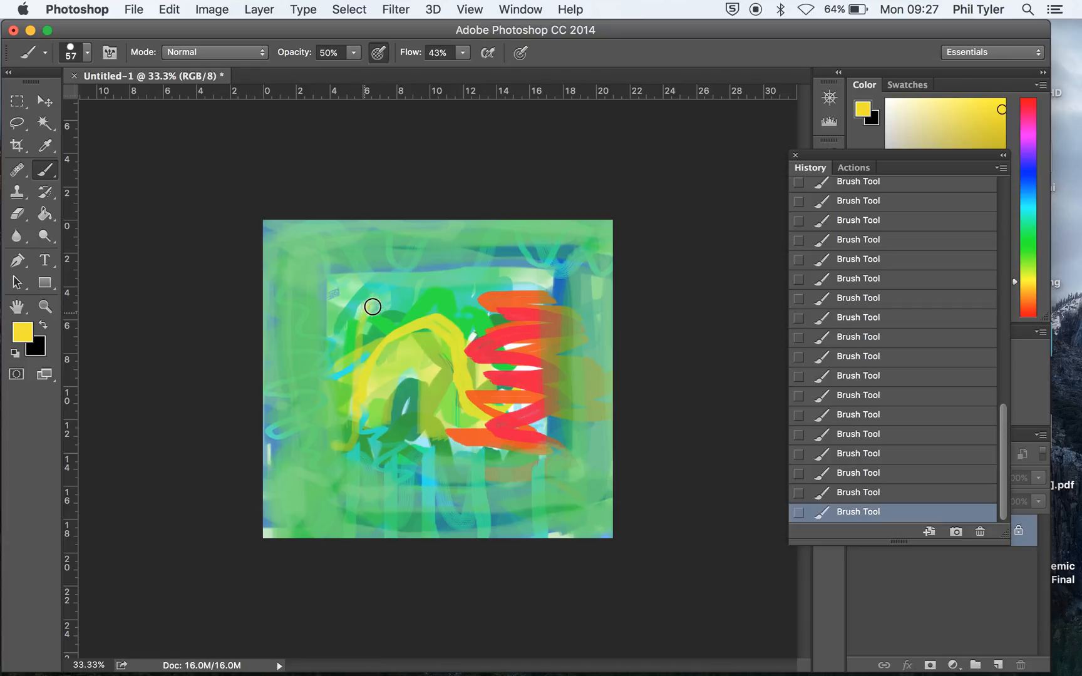
{"action": "mouse_move", "coordinate": [388, 417]}
{"action": "left_mouse_down"}
{"action": "mouse_move", "coordinate": [419, 427]}
{"action": "mouse_move", "coordinate": [411, 349]}
{"action": "mouse_move", "coordinate": [432, 308]}
{"action": "mouse_move", "coordinate": [439, 404]}
{"action": "mouse_move", "coordinate": [471, 428]}
{"action": "mouse_move", "coordinate": [474, 342]}
{"action": "mouse_move", "coordinate": [496, 350]}
{"action": "mouse_move", "coordinate": [521, 440]}
{"action": "left_mouse_up"}
{"action": "mouse_move", "coordinate": [570, 254]}
{"action": "left_mouse_down"}
{"action": "mouse_move", "coordinate": [611, 247]}
{"action": "mouse_move", "coordinate": [567, 276]}
{"action": "left_mouse_up"}
{"action": "mouse_move", "coordinate": [607, 317]}
{"action": "left_mouse_down"}
{"action": "mouse_move", "coordinate": [576, 327]}
{"action": "mouse_move", "coordinate": [602, 324]}
{"action": "left_mouse_up"}
{"action": "left_click_drag", "start_coordinate": [603, 404], "coordinate": [567, 413]}
{"action": "left_click_drag", "start_coordinate": [604, 468], "coordinate": [601, 487]}
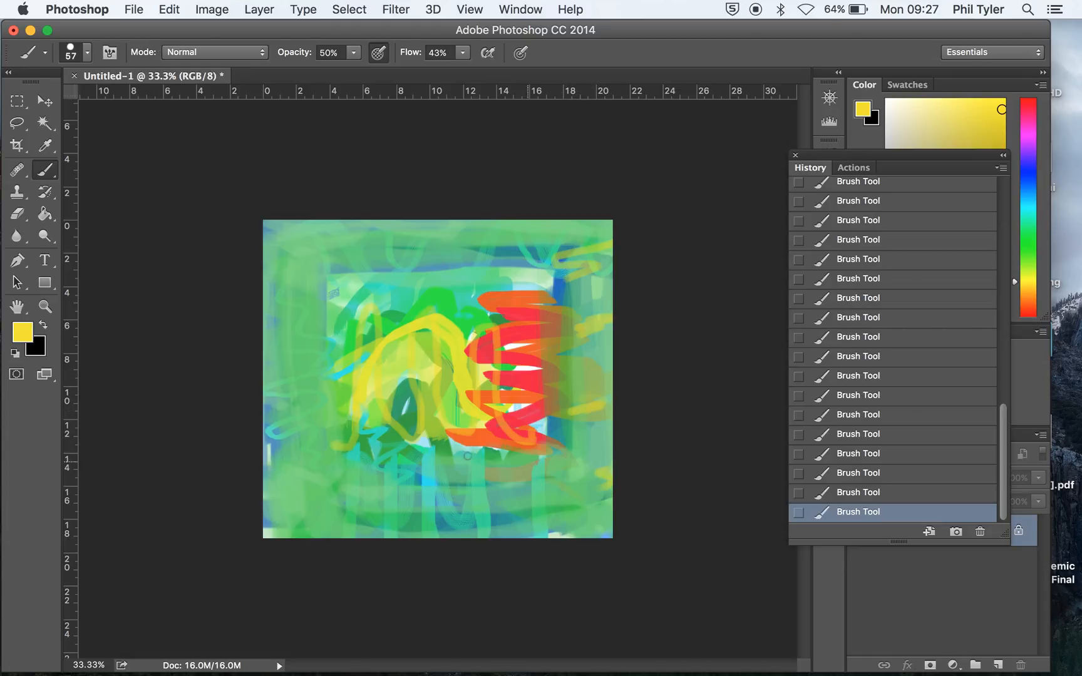
Paint short translucent yellow strokes along the painting's left border and vertical yellow dashes across its top and bottom borders
{"action": "mouse_move", "coordinate": [331, 446]}
{"action": "left_mouse_down"}
{"action": "mouse_move", "coordinate": [283, 442]}
{"action": "mouse_move", "coordinate": [277, 406]}
{"action": "left_mouse_up"}
{"action": "left_click_drag", "start_coordinate": [273, 364], "coordinate": [302, 360]}
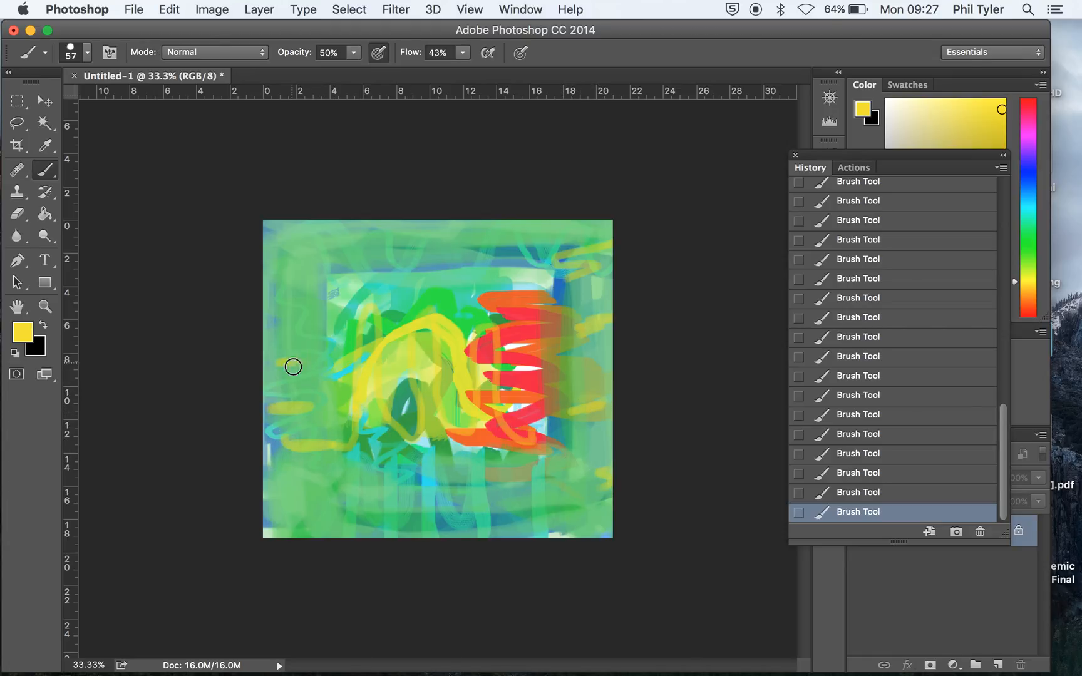
{"action": "mouse_move", "coordinate": [320, 308]}
{"action": "left_mouse_down"}
{"action": "mouse_move", "coordinate": [269, 274]}
{"action": "mouse_move", "coordinate": [279, 293]}
{"action": "mouse_move", "coordinate": [266, 296]}
{"action": "mouse_move", "coordinate": [349, 292]}
{"action": "left_mouse_up"}
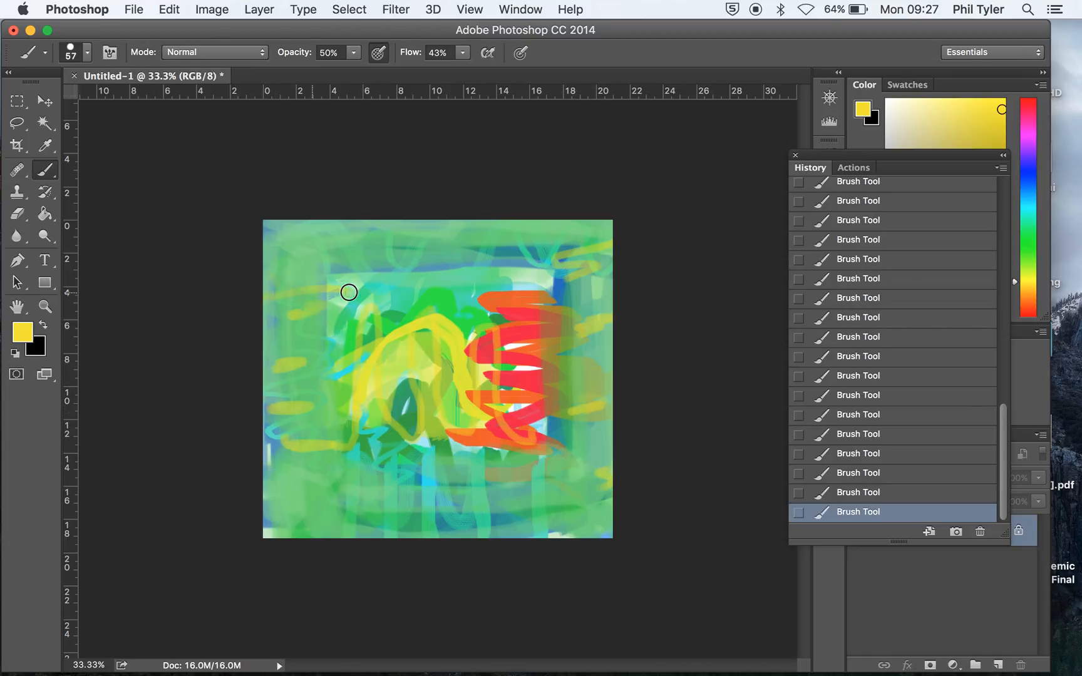
{"action": "left_click_drag", "start_coordinate": [341, 219], "coordinate": [343, 276]}
{"action": "left_click_drag", "start_coordinate": [384, 217], "coordinate": [380, 263]}
{"action": "left_click_drag", "start_coordinate": [429, 226], "coordinate": [431, 256]}
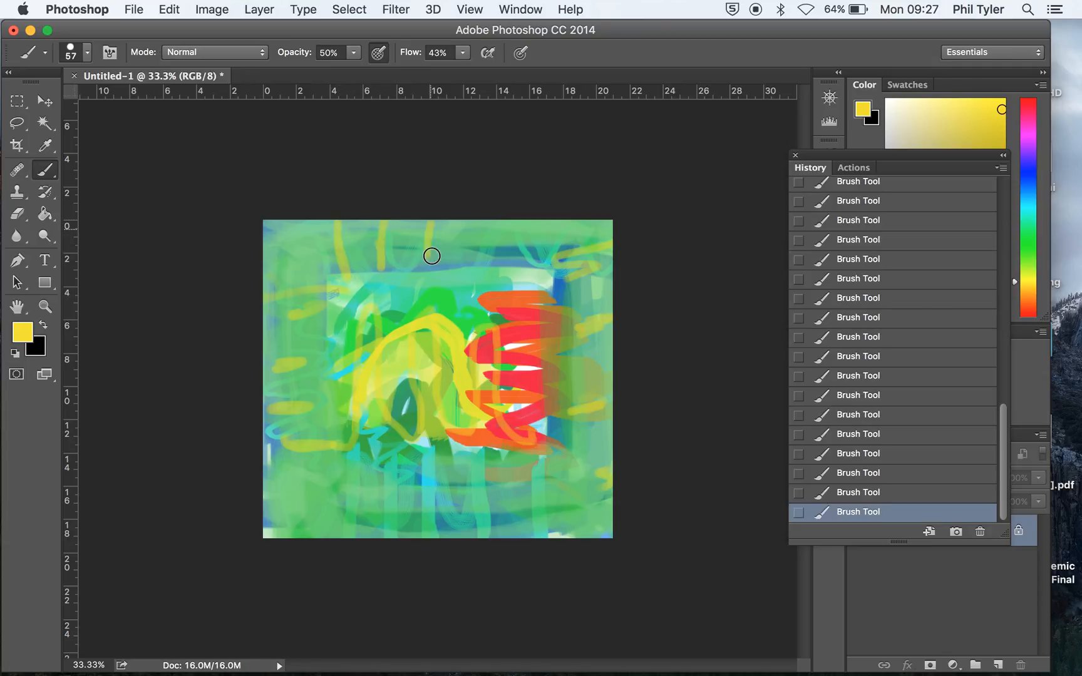
{"action": "left_click_drag", "start_coordinate": [499, 226], "coordinate": [499, 257]}
{"action": "left_click_drag", "start_coordinate": [534, 218], "coordinate": [536, 252]}
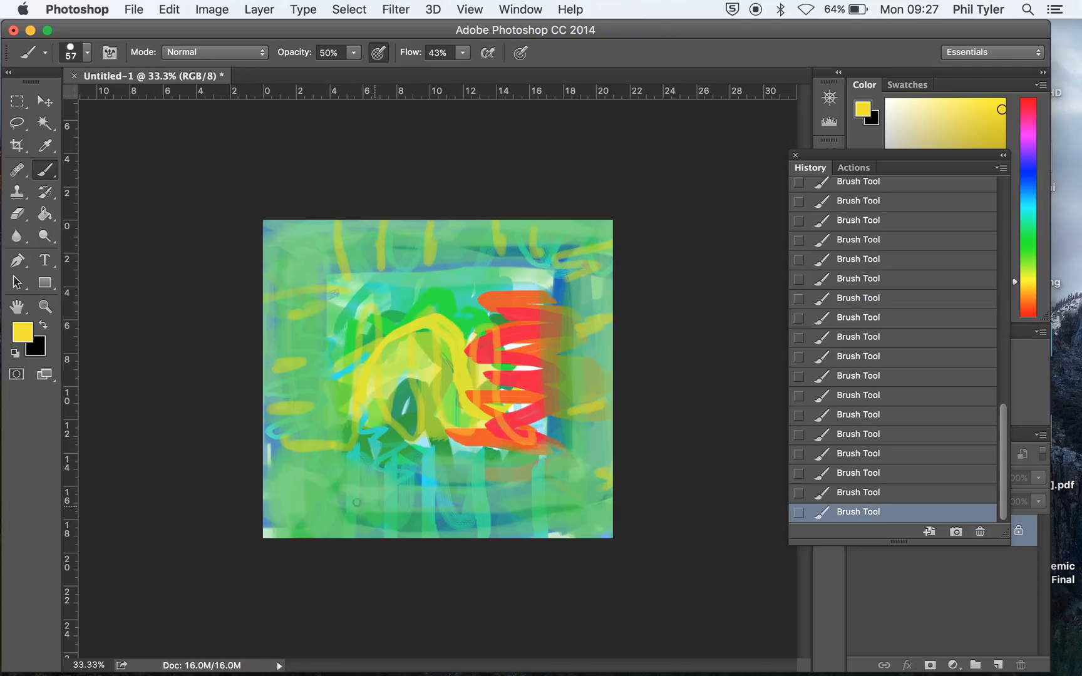
{"action": "left_click_drag", "start_coordinate": [341, 479], "coordinate": [340, 532]}
{"action": "left_click_drag", "start_coordinate": [384, 482], "coordinate": [384, 523]}
{"action": "left_click_drag", "start_coordinate": [423, 473], "coordinate": [424, 530]}
{"action": "left_click_drag", "start_coordinate": [483, 477], "coordinate": [483, 520]}
{"action": "left_click_drag", "start_coordinate": [525, 470], "coordinate": [526, 504]}
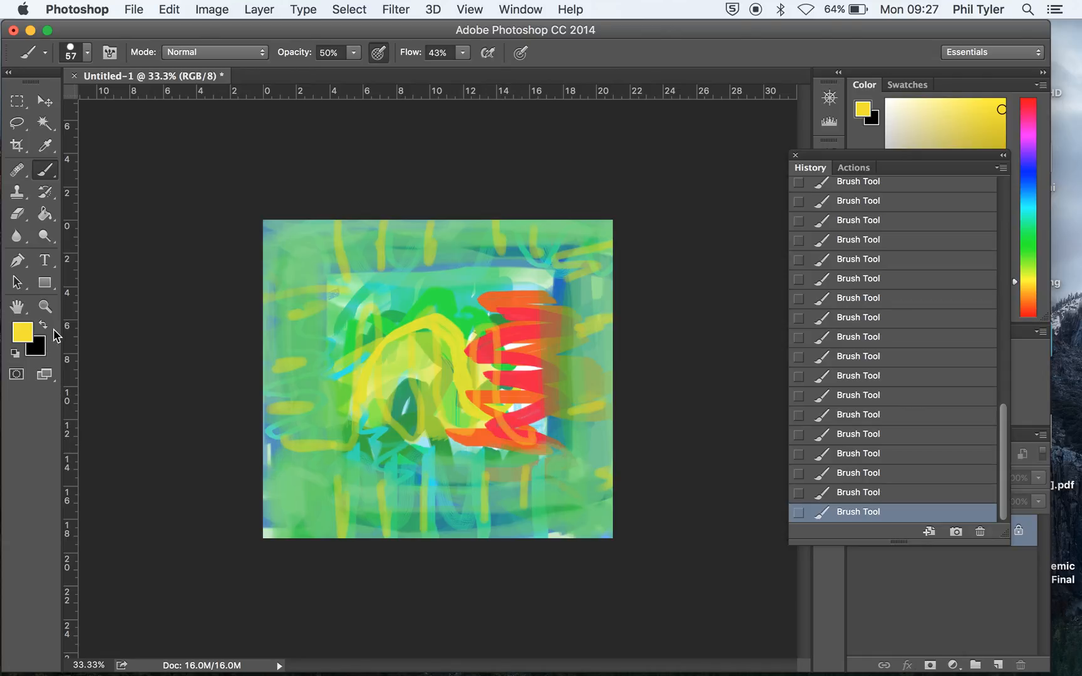
Magnify the painting's centre to 3200% to examine its individual pixels, and fit the whole image back on screen
{"action": "left_click", "coordinate": [45, 306]}
{"action": "left_click", "coordinate": [449, 363]}
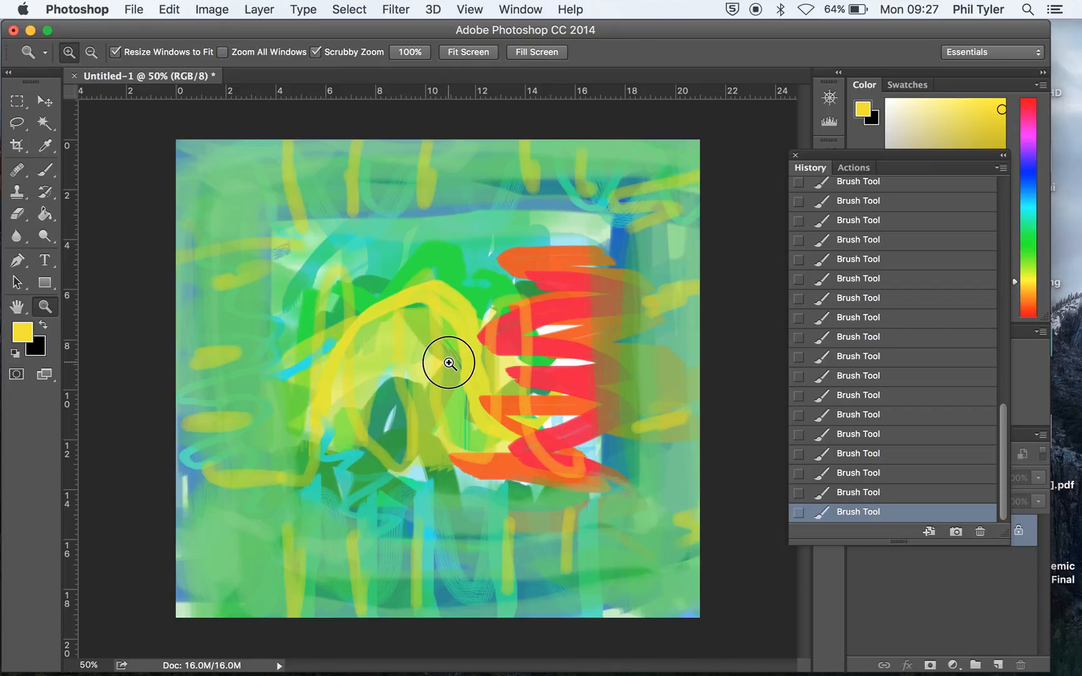
{"action": "left_click", "coordinate": [450, 363]}
{"action": "left_click", "coordinate": [449, 363]}
{"action": "left_click", "coordinate": [450, 363]}
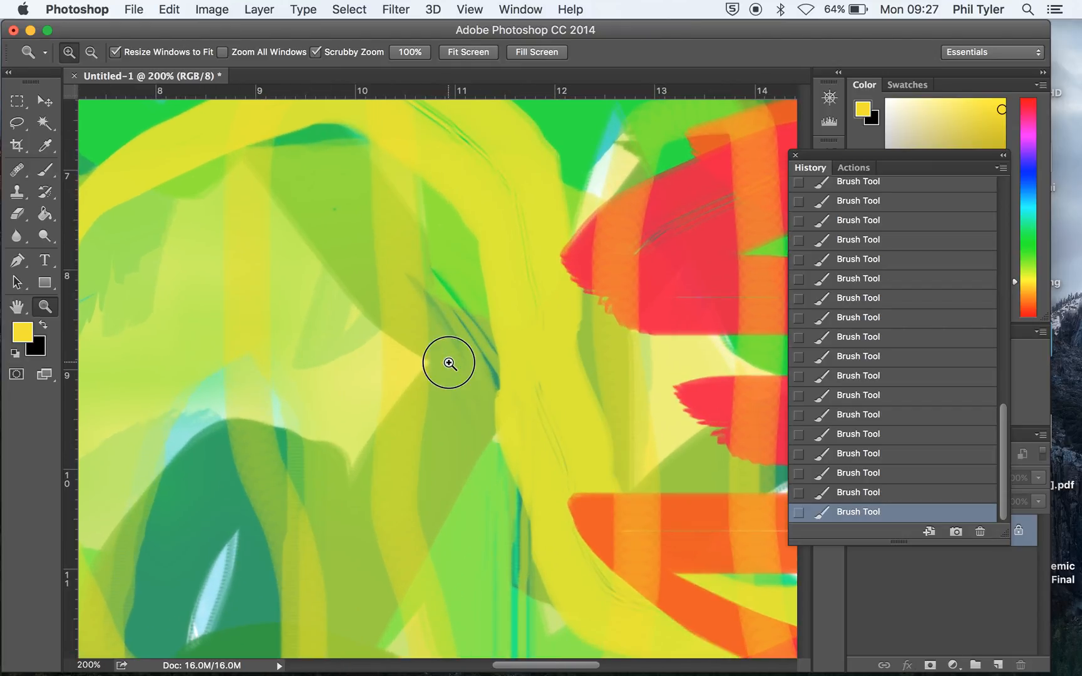
{"action": "left_click", "coordinate": [450, 364]}
{"action": "left_click", "coordinate": [449, 363]}
{"action": "left_click", "coordinate": [450, 363]}
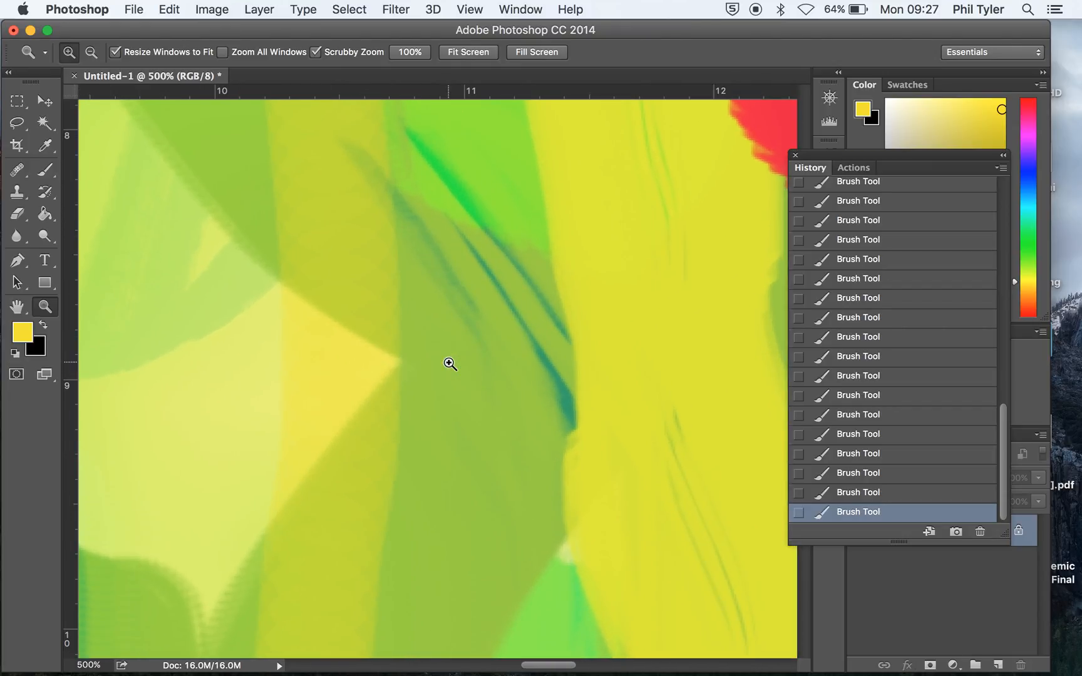
{"action": "left_click", "coordinate": [449, 363]}
{"action": "left_click", "coordinate": [450, 364]}
{"action": "left_click", "coordinate": [449, 363]}
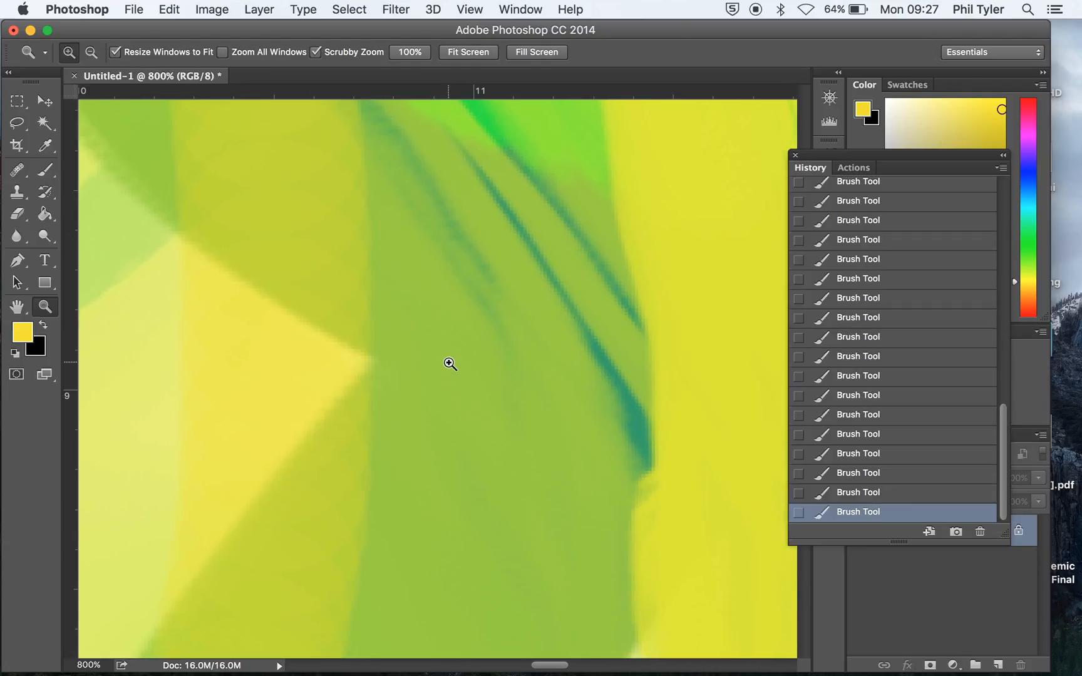
{"action": "left_click", "coordinate": [449, 363]}
{"action": "left_click", "coordinate": [450, 364]}
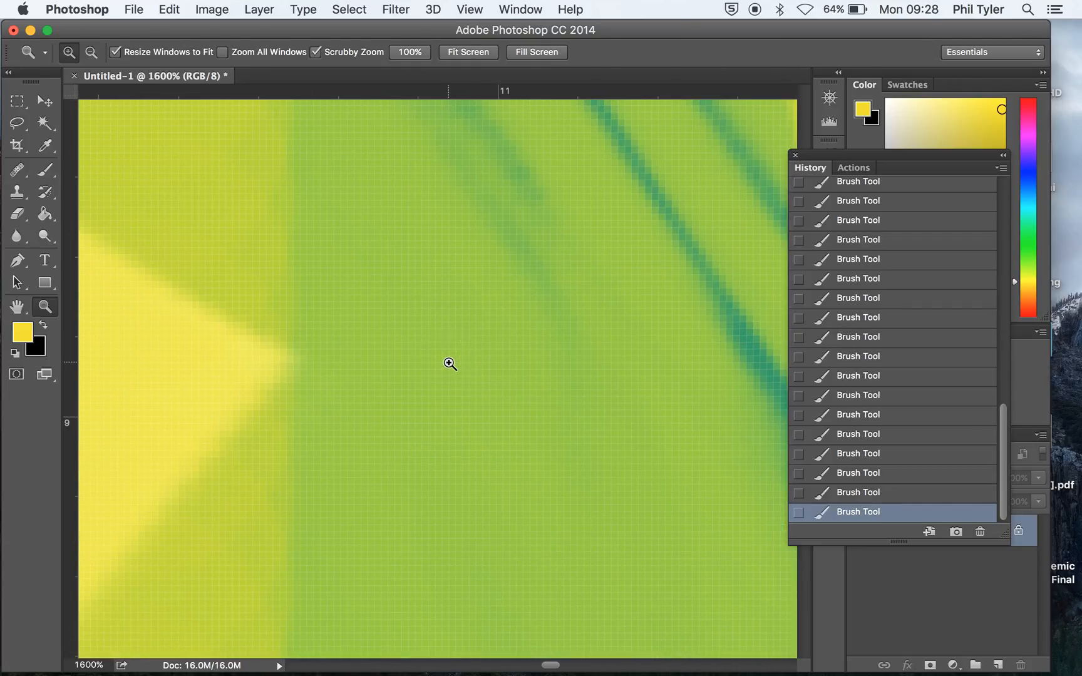
{"action": "left_click", "coordinate": [449, 363]}
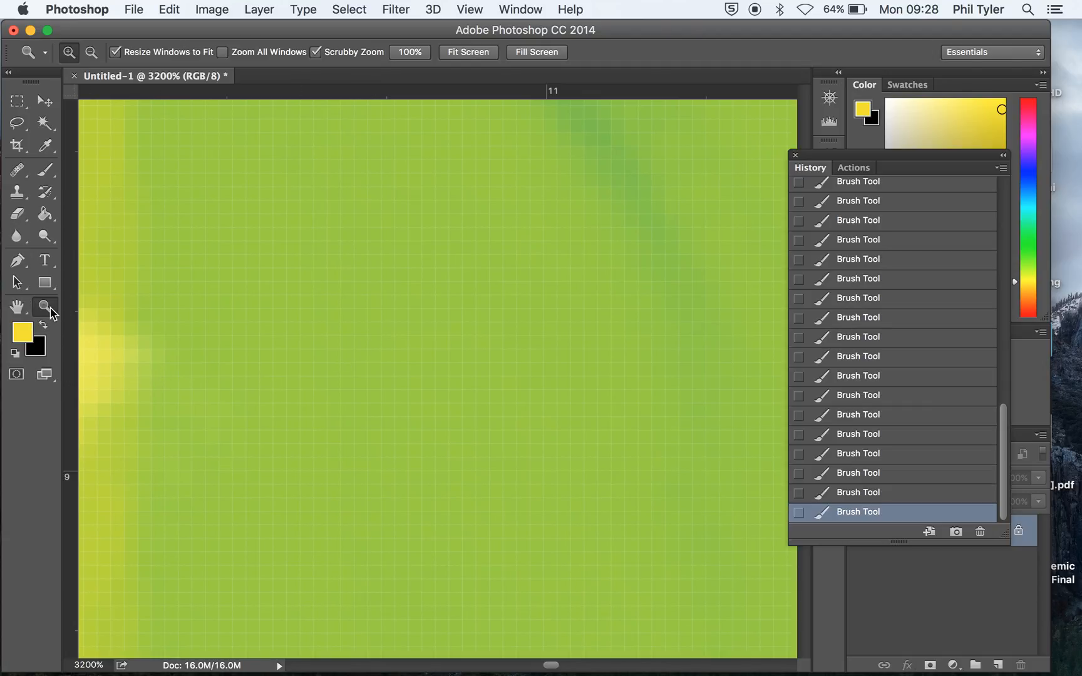
{"action": "left_click", "coordinate": [469, 53]}
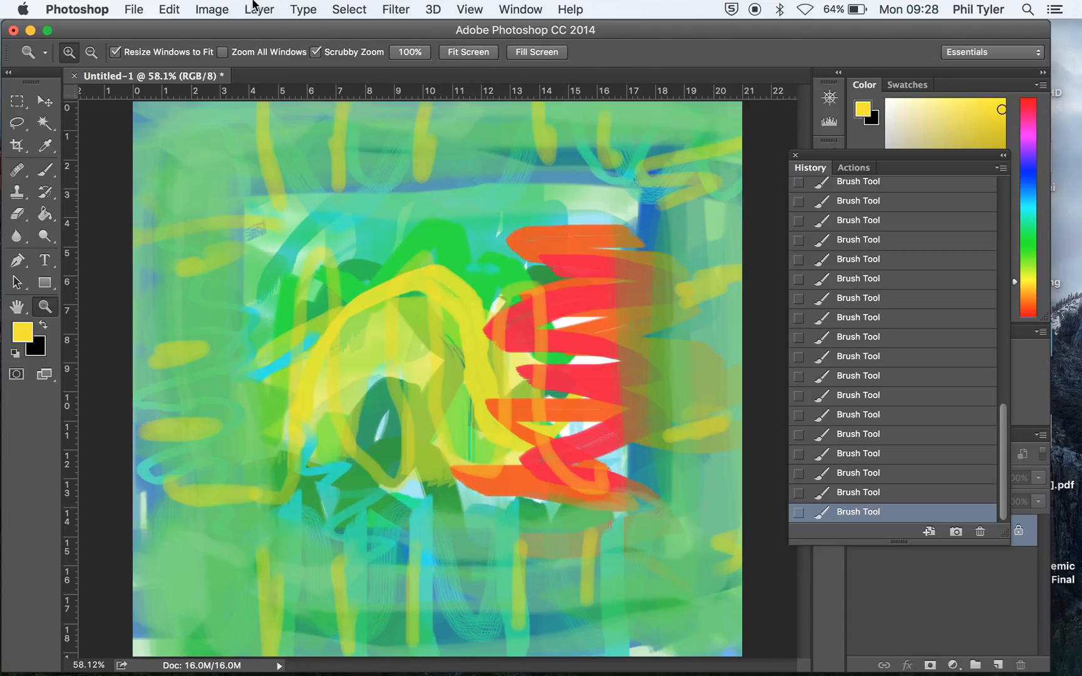
Apply a Hue/Saturation adjustment to the whole painting with hue -35, saturation +27 and lightness -11
{"action": "left_click", "coordinate": [223, 8]}
{"action": "mouse_move", "coordinate": [233, 58]}
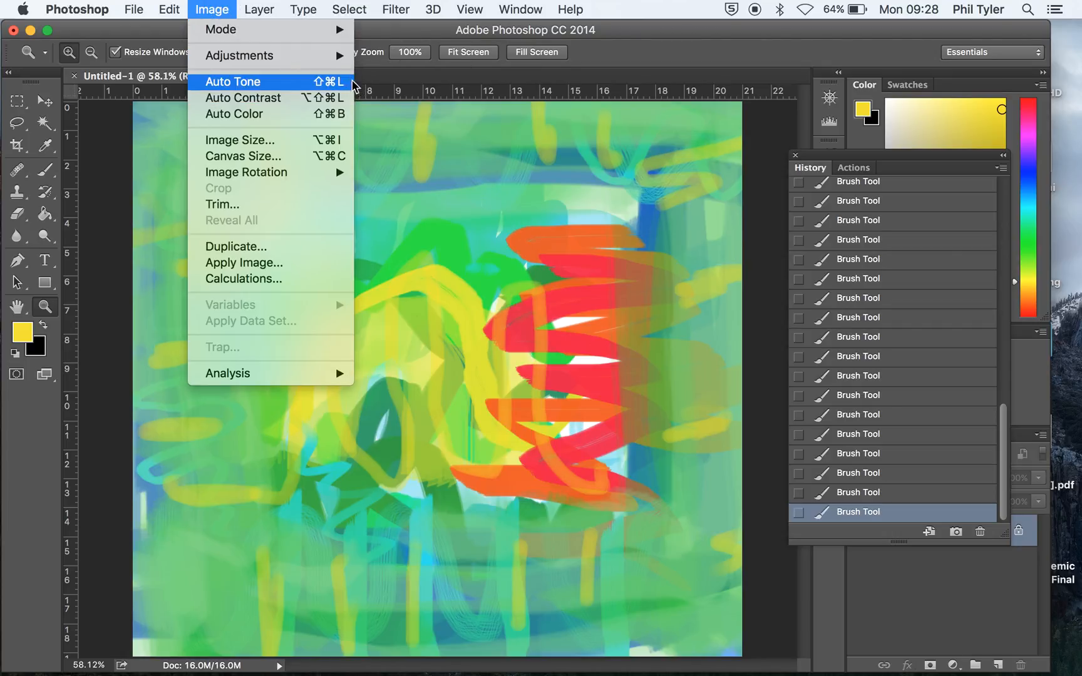
{"action": "left_click", "coordinate": [413, 147]}
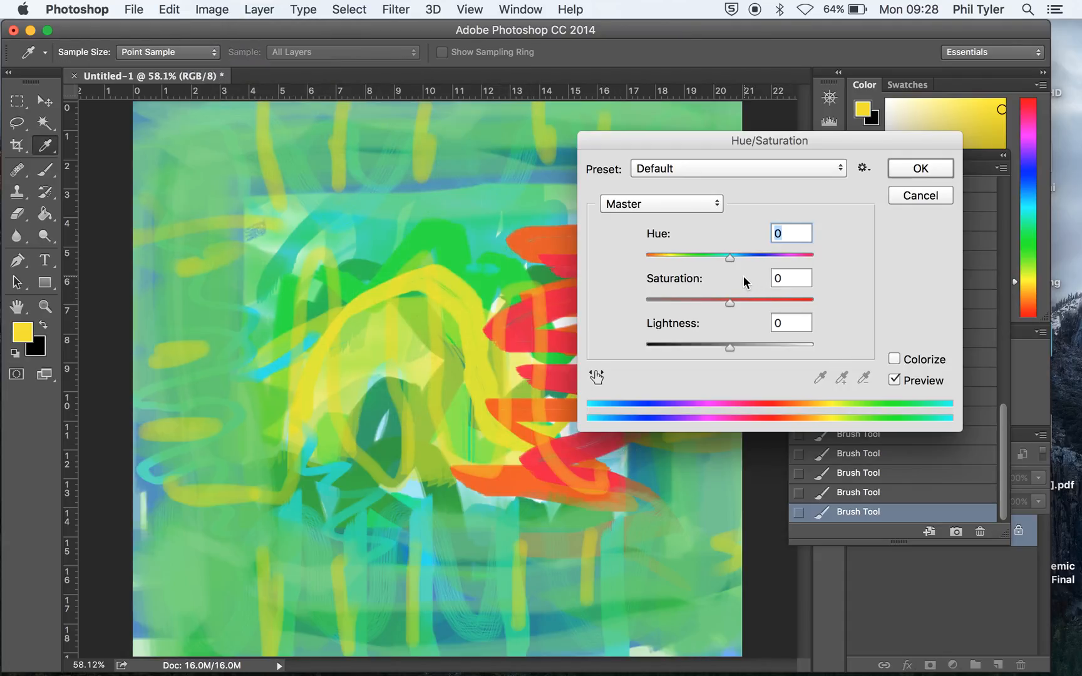
{"action": "left_click_drag", "start_coordinate": [733, 261], "coordinate": [702, 268]}
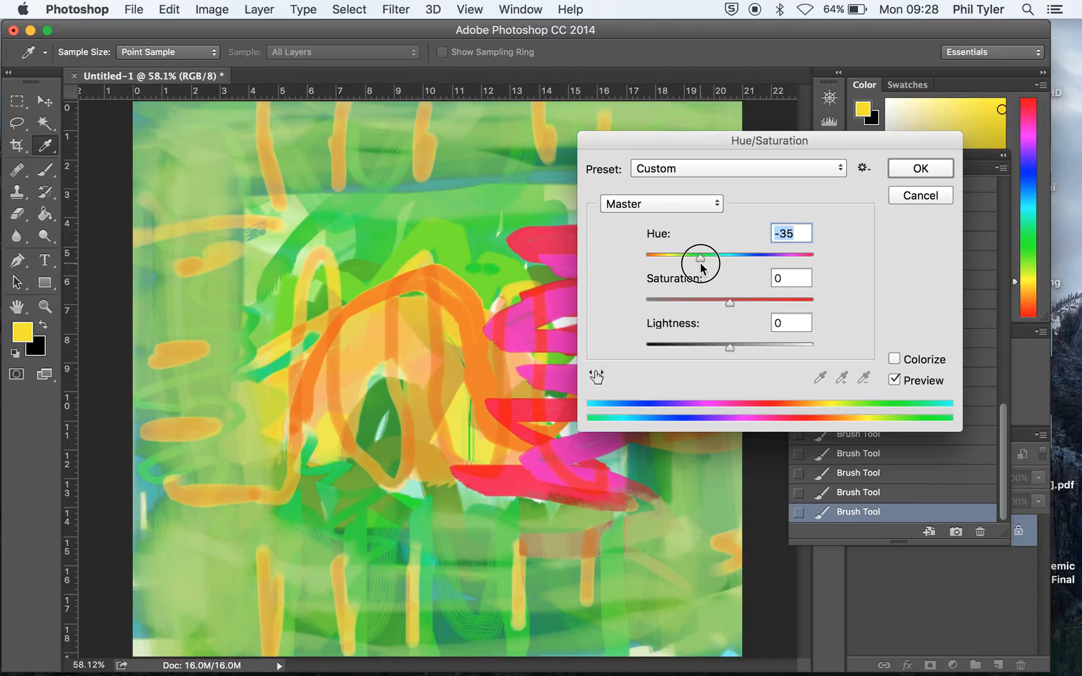
{"action": "mouse_move", "coordinate": [730, 302]}
{"action": "left_mouse_down"}
{"action": "mouse_move", "coordinate": [783, 305]}
{"action": "mouse_move", "coordinate": [656, 308]}
{"action": "mouse_move", "coordinate": [728, 305]}
{"action": "left_mouse_up"}
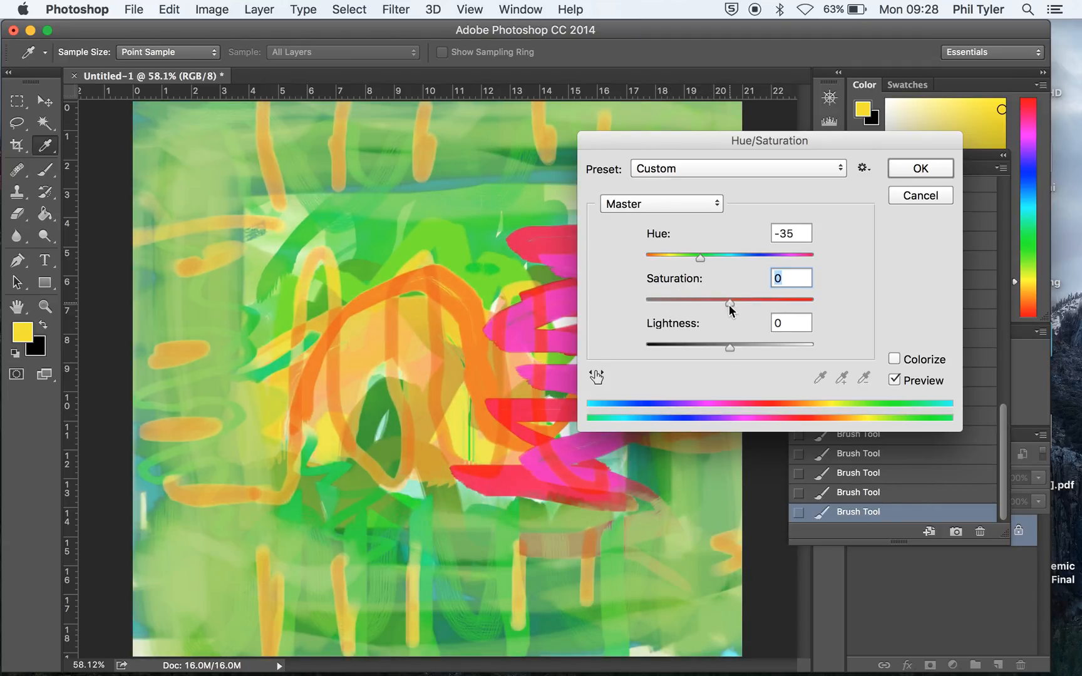
{"action": "mouse_move", "coordinate": [726, 349]}
{"action": "left_mouse_down"}
{"action": "mouse_move", "coordinate": [763, 350]}
{"action": "mouse_move", "coordinate": [696, 353]}
{"action": "mouse_move", "coordinate": [720, 352]}
{"action": "left_mouse_up"}
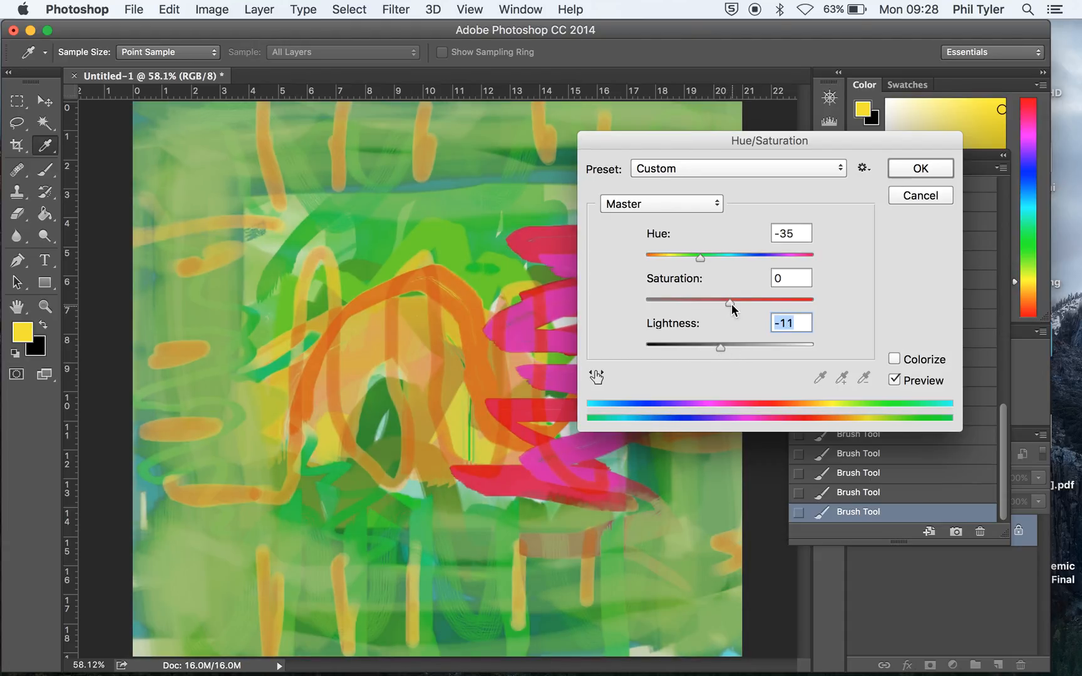
{"action": "left_click_drag", "start_coordinate": [730, 302], "coordinate": [753, 304]}
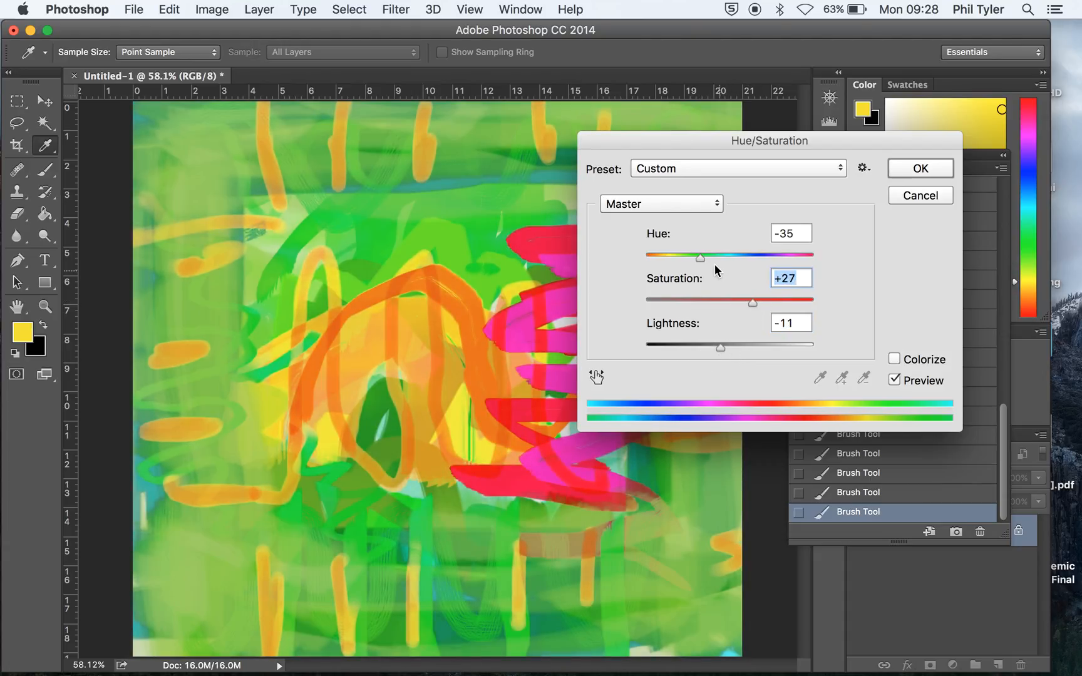
{"action": "left_click", "coordinate": [920, 169]}
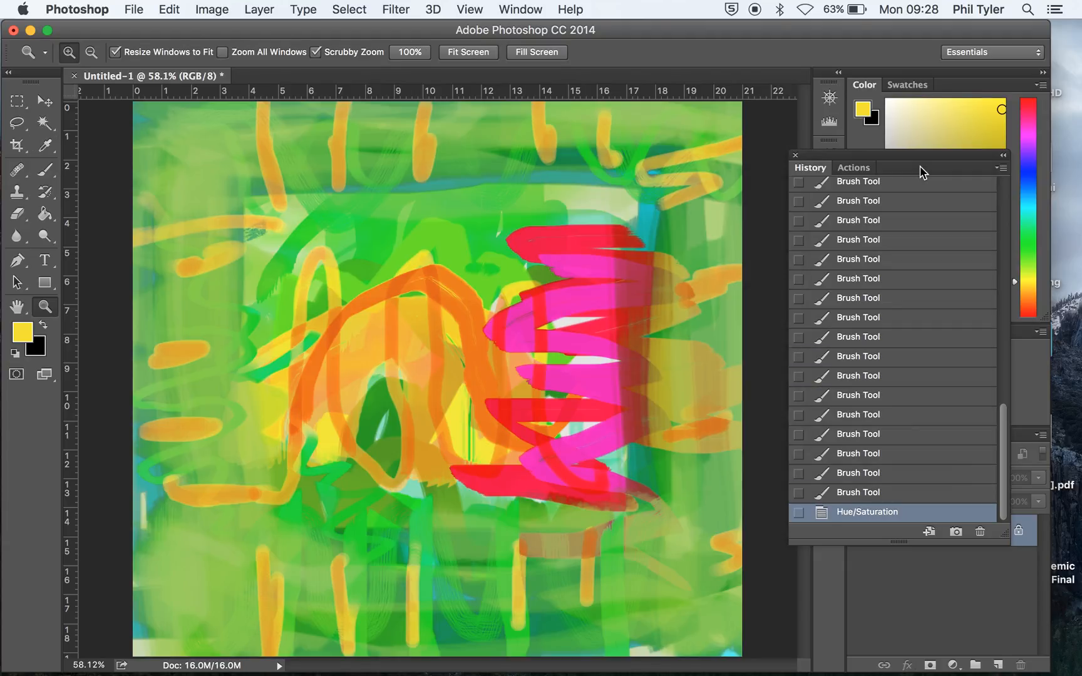
Save the painting to the Desktop in Photoshop format as HH 1.psd
{"action": "left_click", "coordinate": [134, 9]}
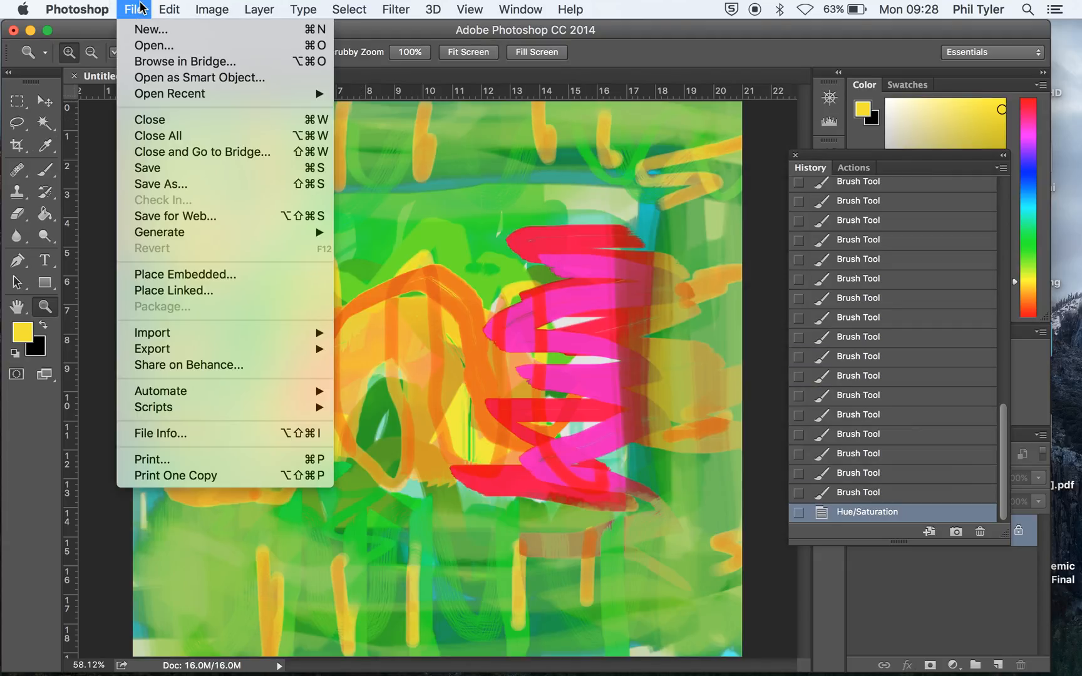
{"action": "left_click", "coordinate": [178, 186]}
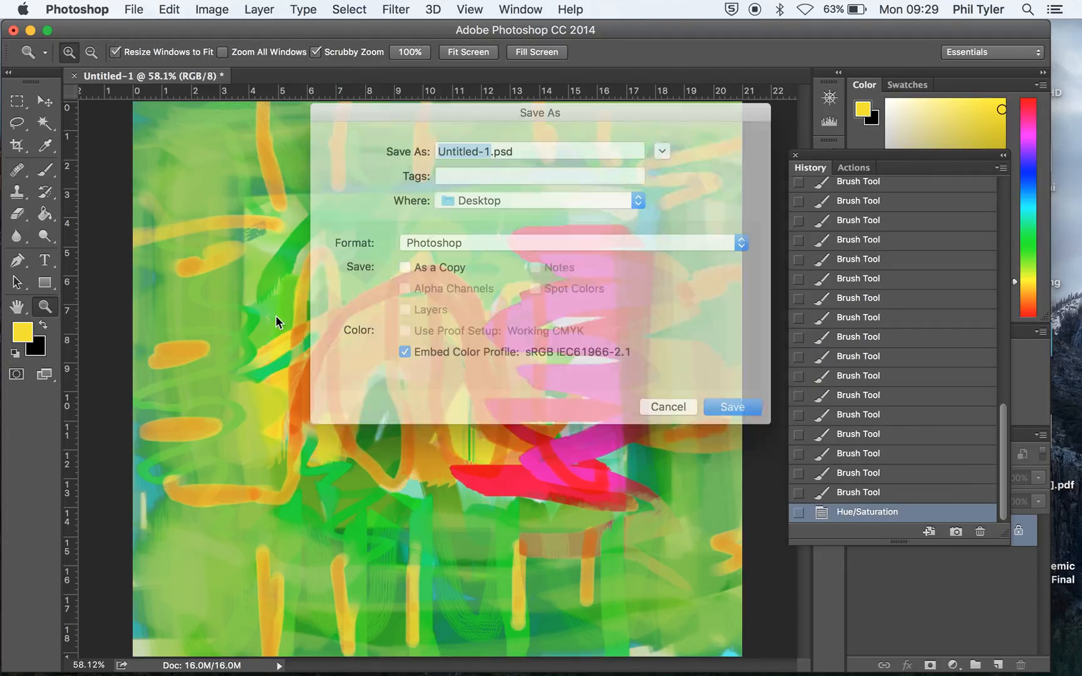
{"action": "type", "text": "HH"}
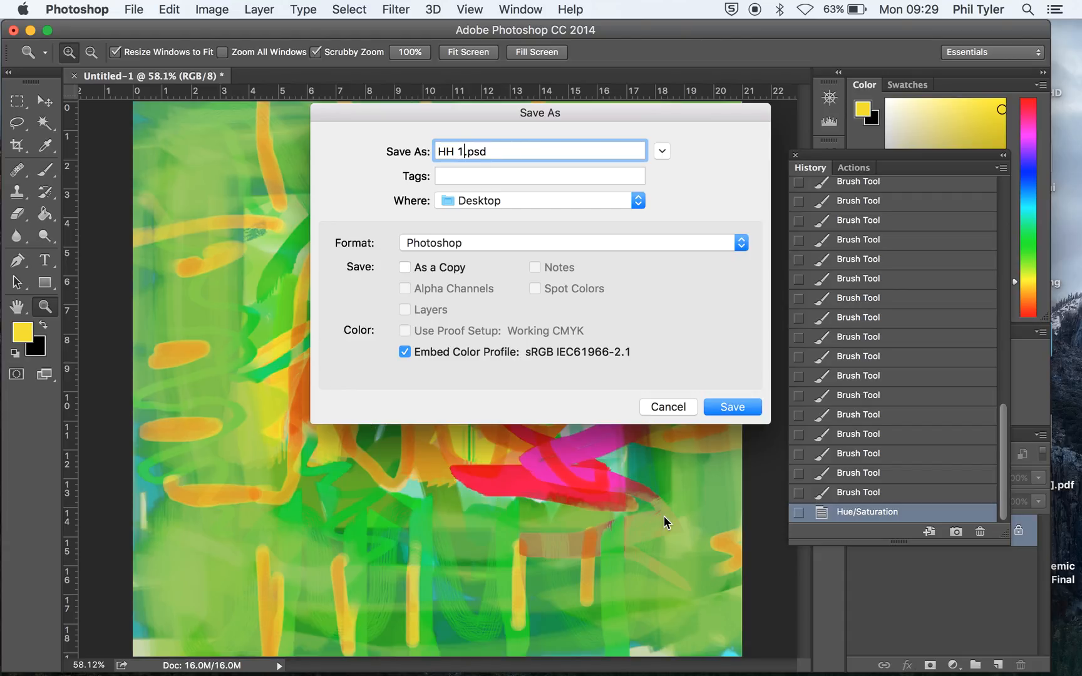
{"action": "left_click", "coordinate": [730, 407]}
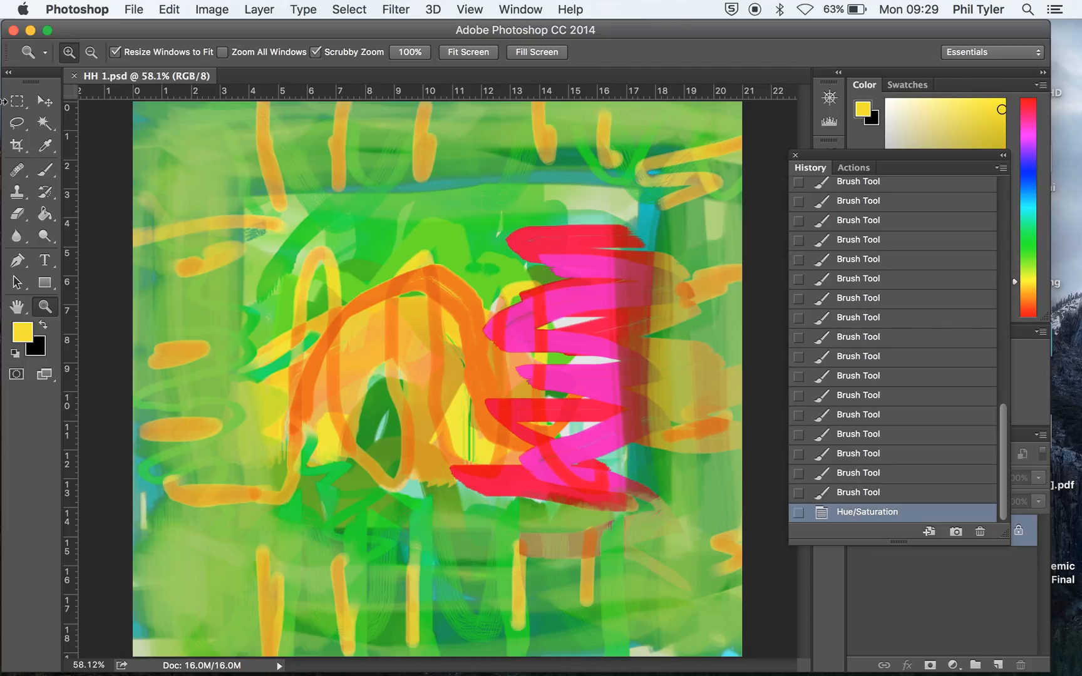
Select the painting's central rectangle with the Rectangular Marquee, shift its hue by -65 with Hue/Saturation, and deselect it
{"action": "left_click", "coordinate": [19, 104]}
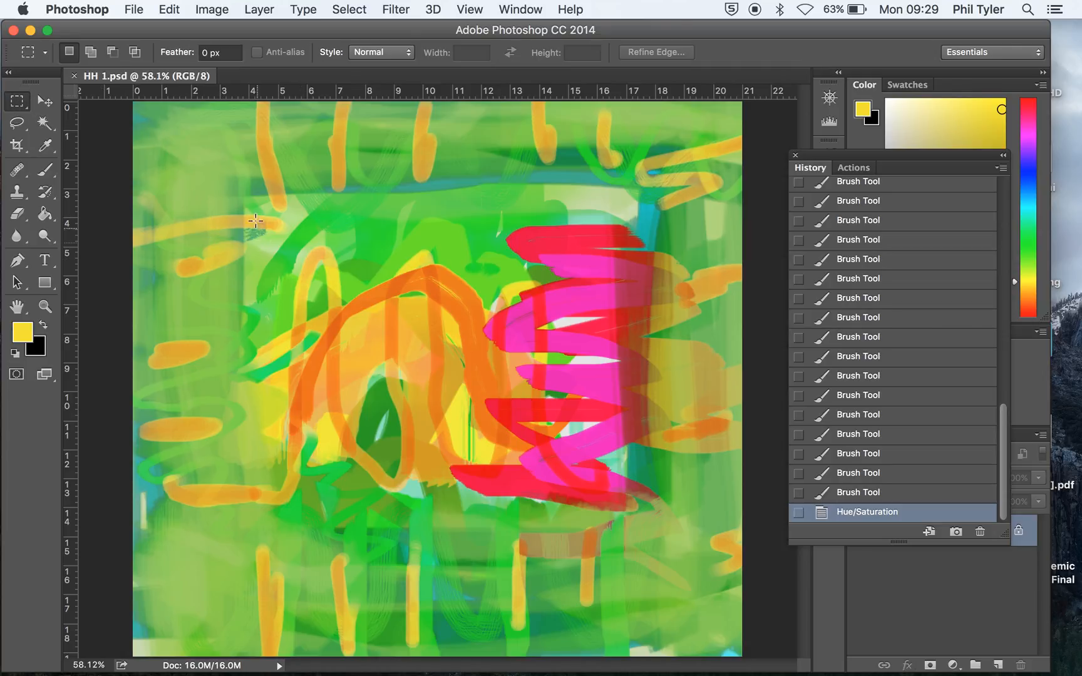
{"action": "left_click_drag", "start_coordinate": [242, 191], "coordinate": [648, 526]}
{"action": "left_click", "coordinate": [212, 9]}
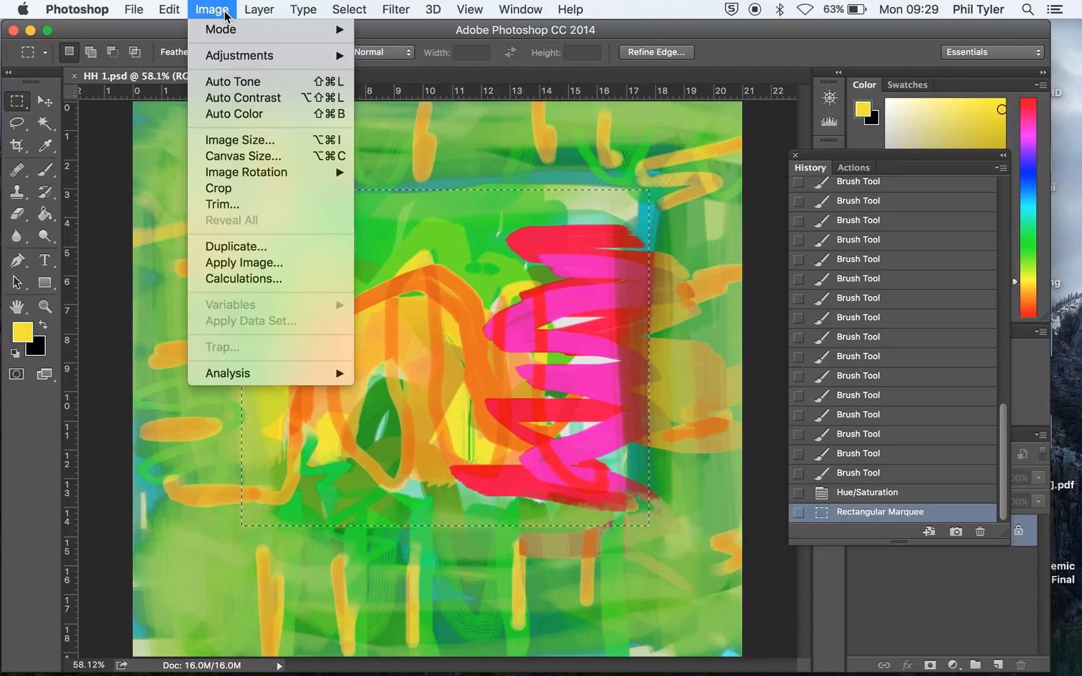
{"action": "mouse_move", "coordinate": [326, 55]}
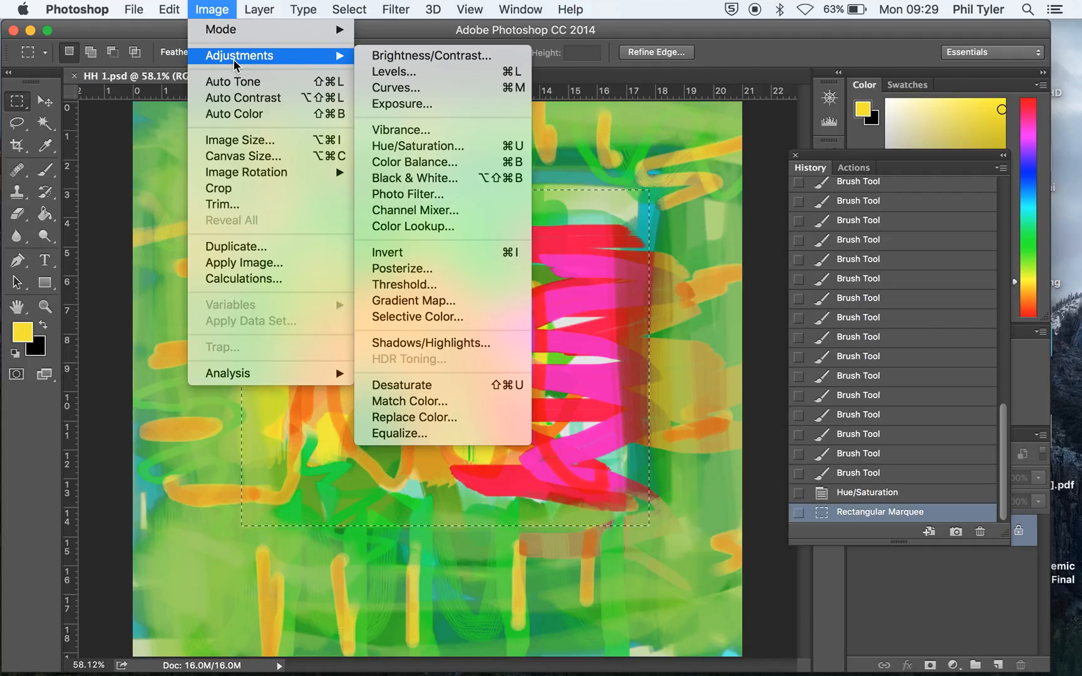
{"action": "left_click", "coordinate": [418, 146]}
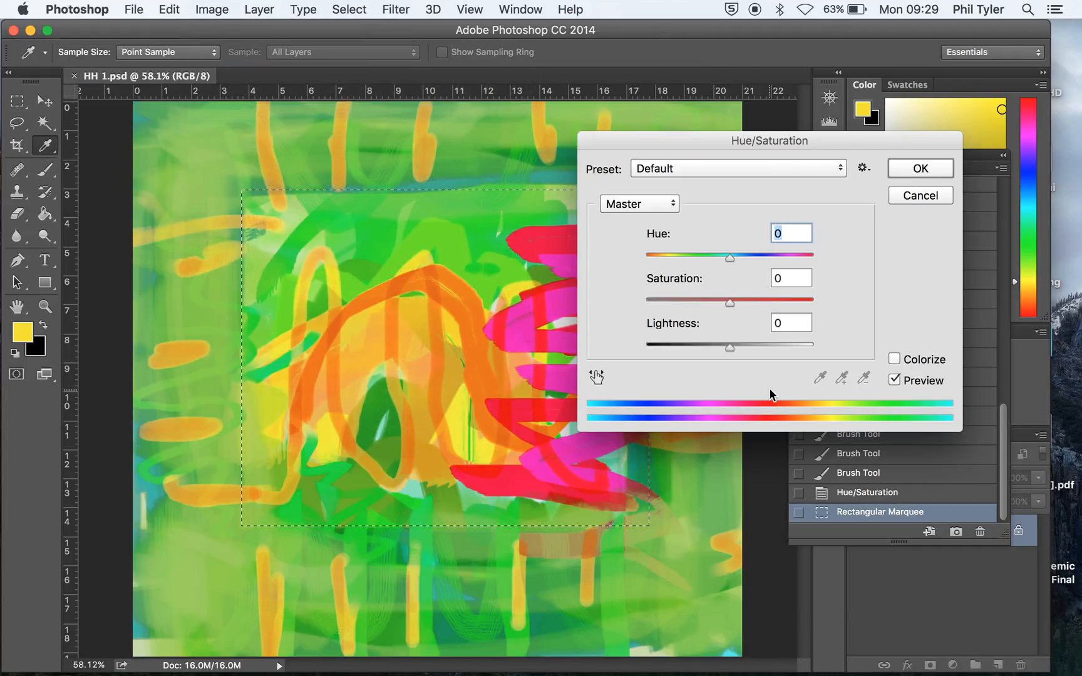
{"action": "left_click_drag", "start_coordinate": [729, 257], "coordinate": [686, 262]}
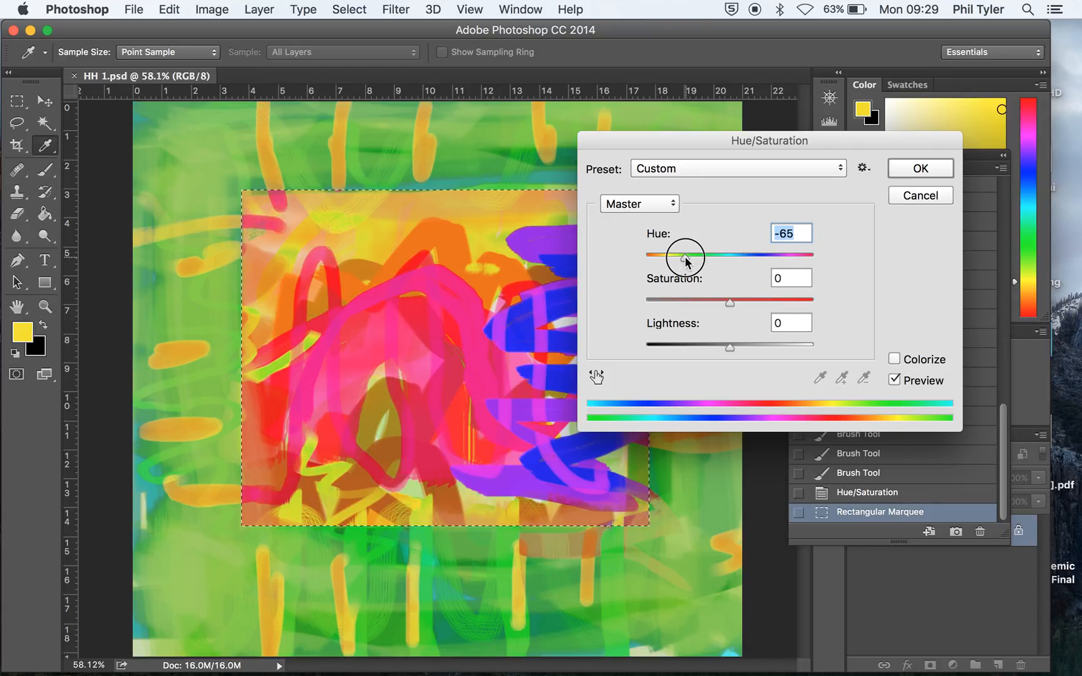
{"action": "left_click", "coordinate": [918, 167]}
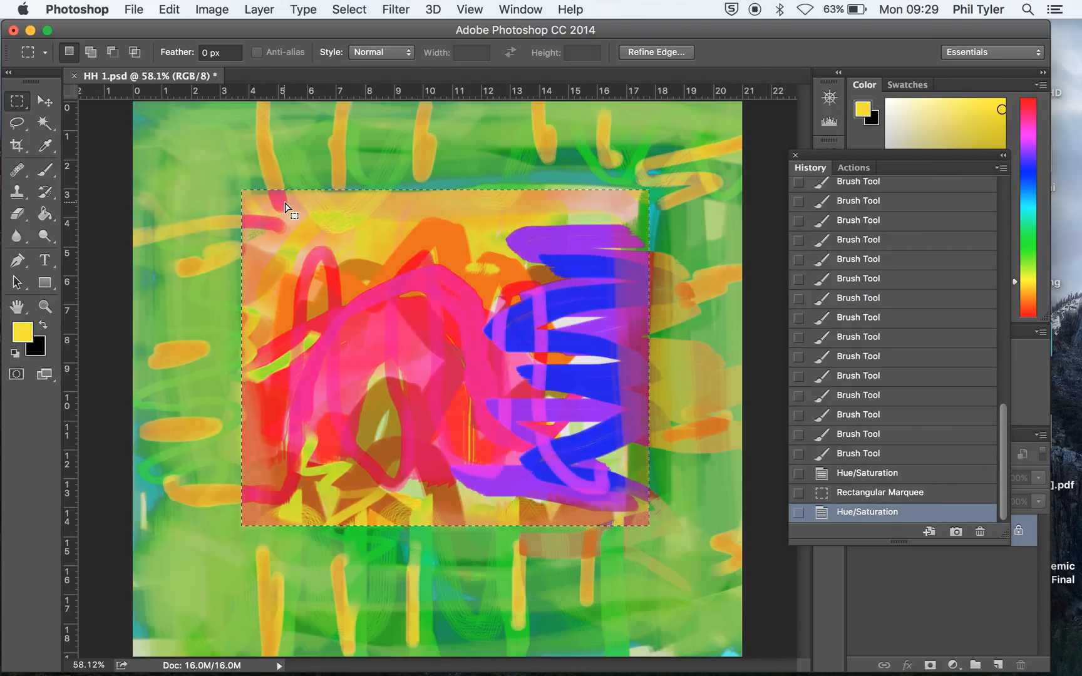
{"action": "key", "text": "super+d"}
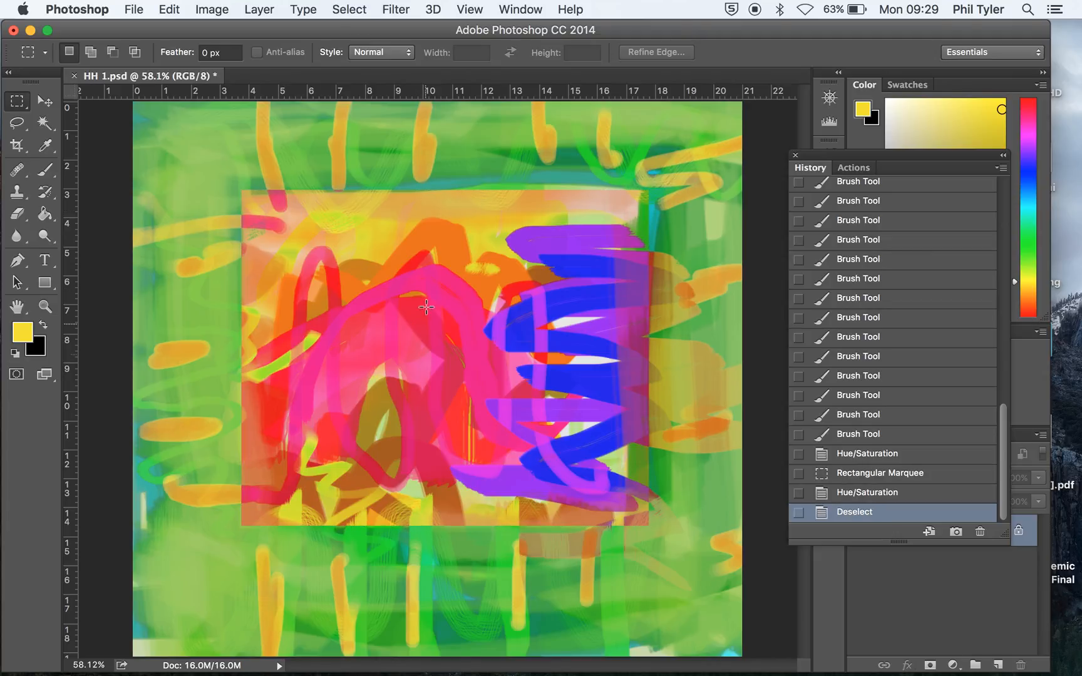
Shift the hue of the whole painting by -60 with a Hue/Saturation adjustment
{"action": "left_click", "coordinate": [222, 8]}
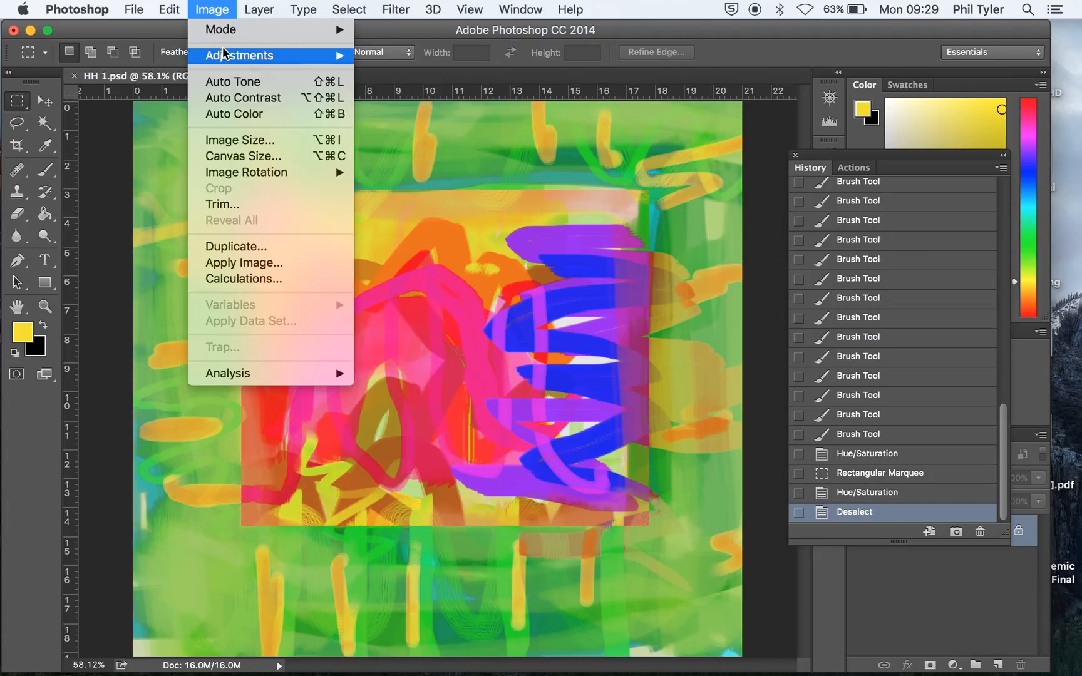
{"action": "mouse_move", "coordinate": [223, 55]}
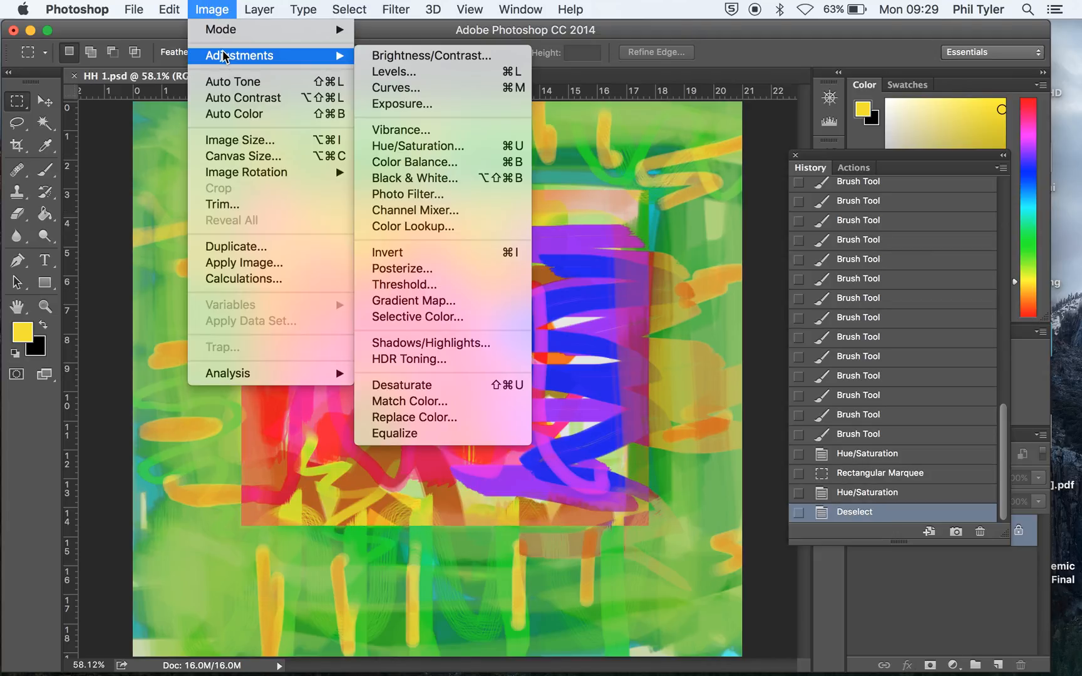
{"action": "left_click", "coordinate": [405, 146]}
{"action": "left_click_drag", "start_coordinate": [731, 262], "coordinate": [685, 263]}
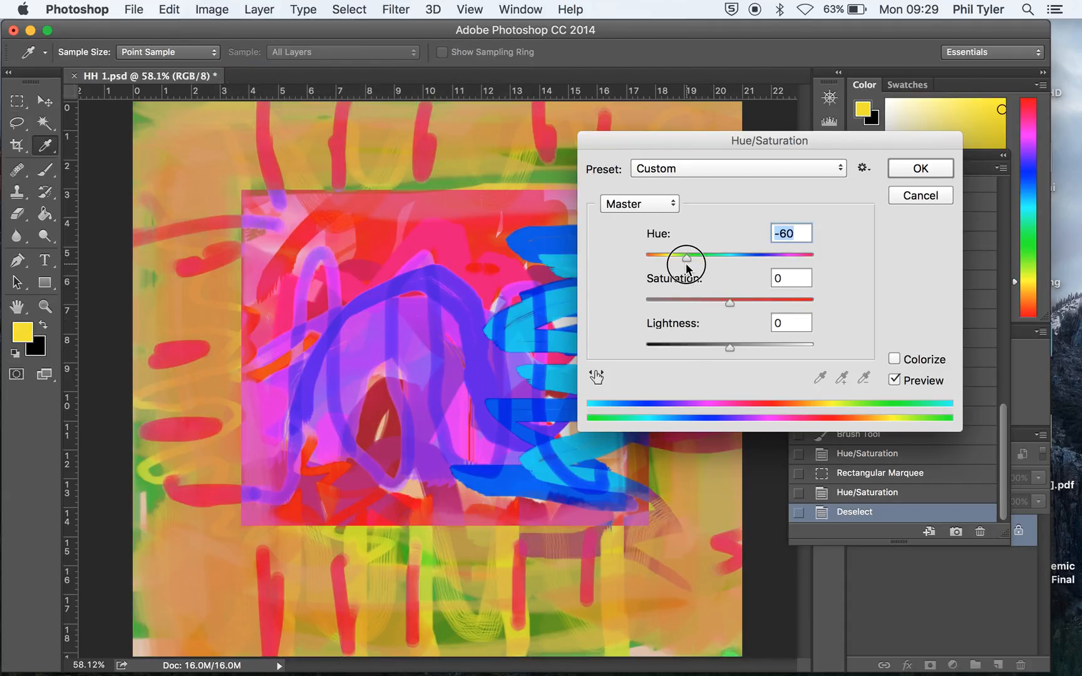
{"action": "left_click", "coordinate": [916, 166]}
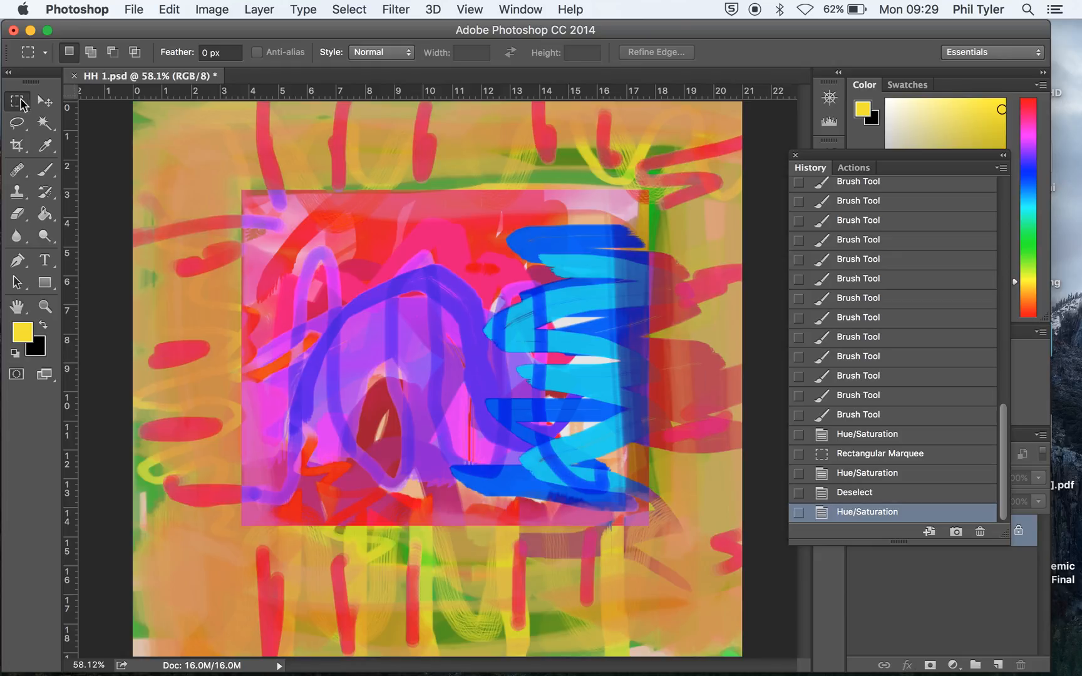
Select a tall rectangular strip spanning the full height of the central rectangle, left of the zigzag strokes, and invert the selection
{"action": "left_click_drag", "start_coordinate": [321, 199], "coordinate": [494, 528]}
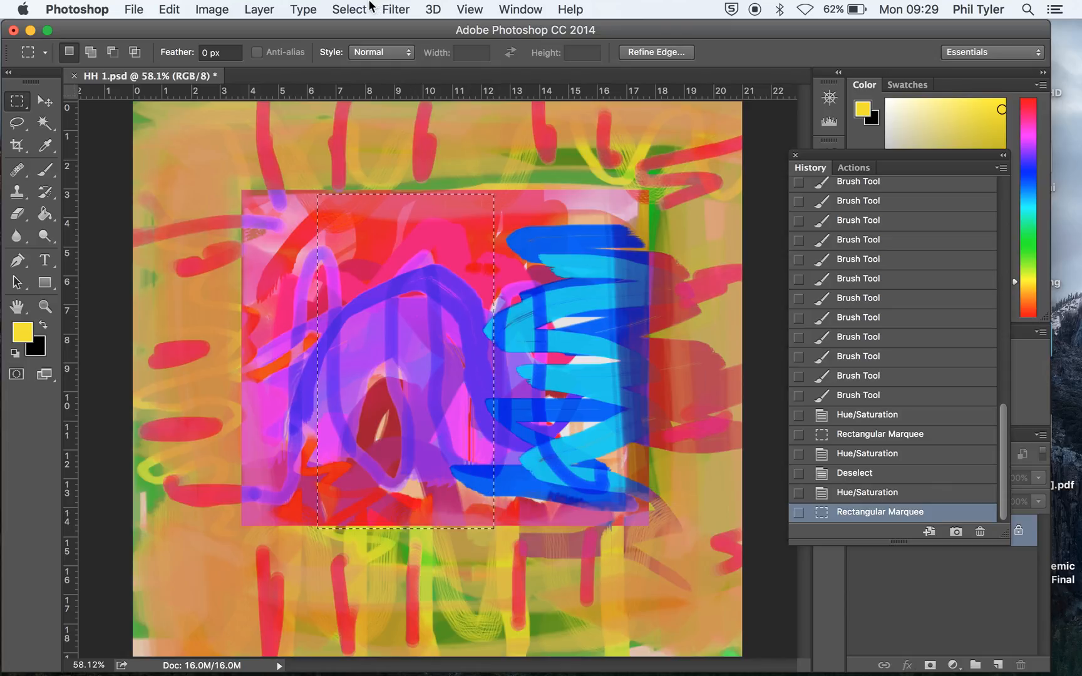
{"action": "left_click", "coordinate": [348, 8]}
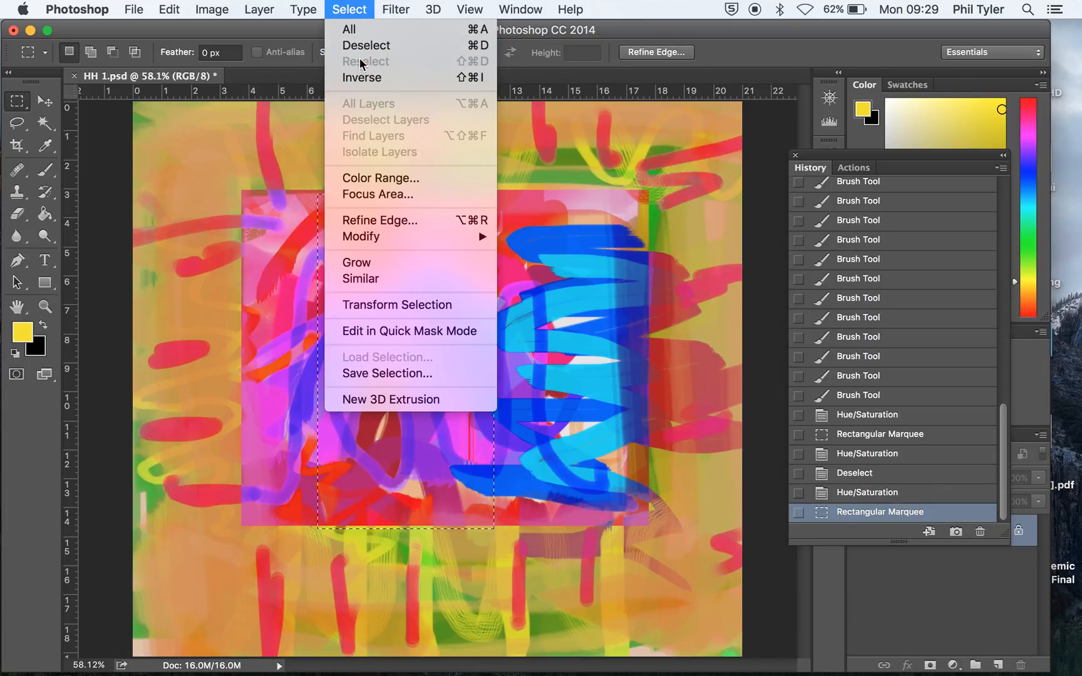
{"action": "left_click", "coordinate": [361, 77]}
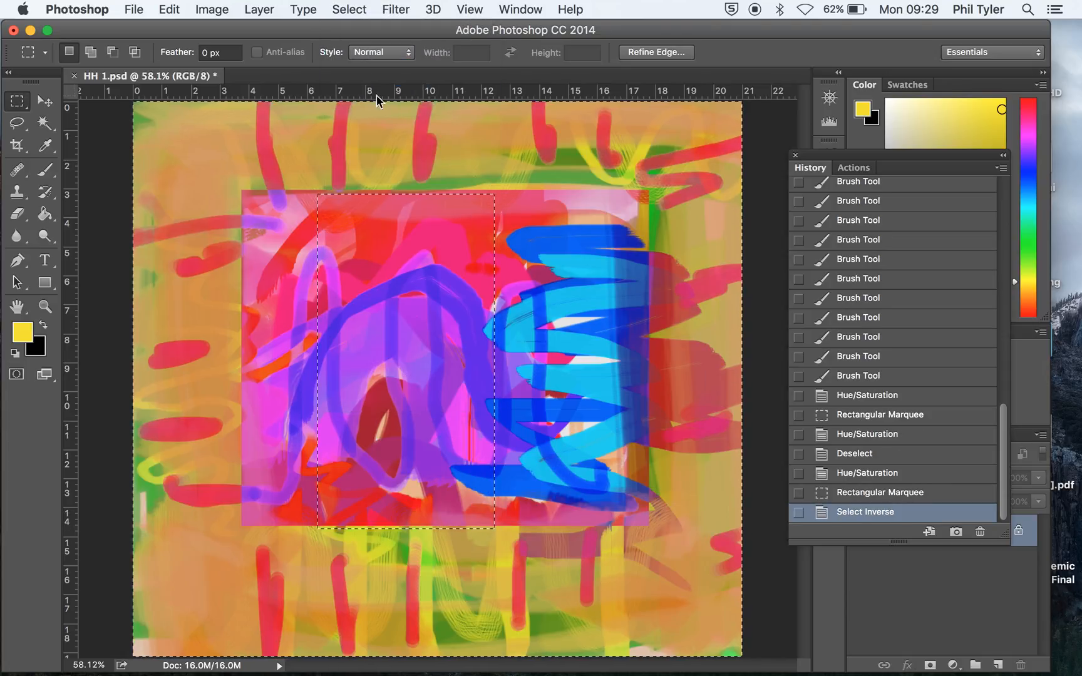
Shift the hue of the area outside the tall strip by +126 with a Hue/Saturation adjustment and deselect it
{"action": "left_click", "coordinate": [211, 9]}
{"action": "mouse_move", "coordinate": [231, 63]}
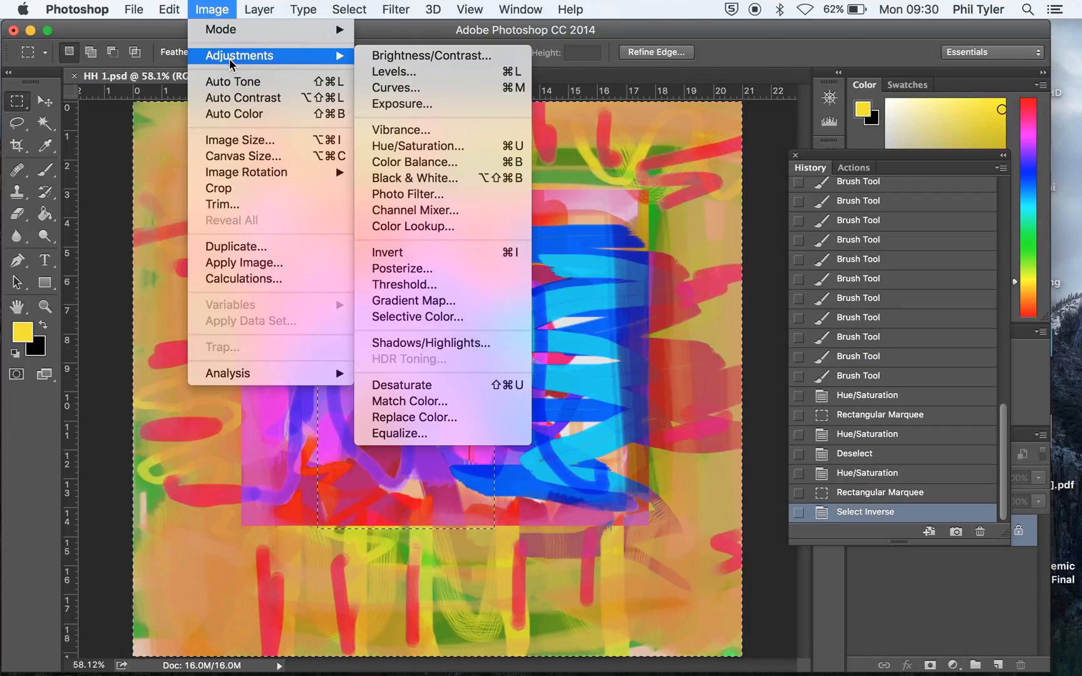
{"action": "left_click", "coordinate": [441, 146]}
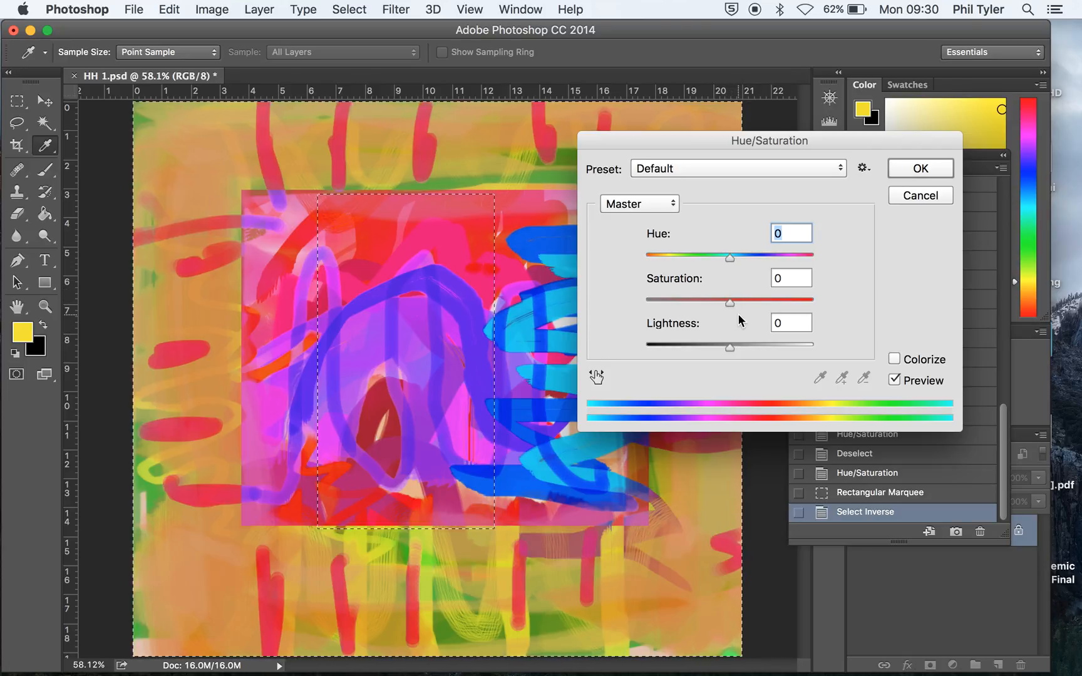
{"action": "left_click_drag", "start_coordinate": [729, 258], "coordinate": [796, 259]}
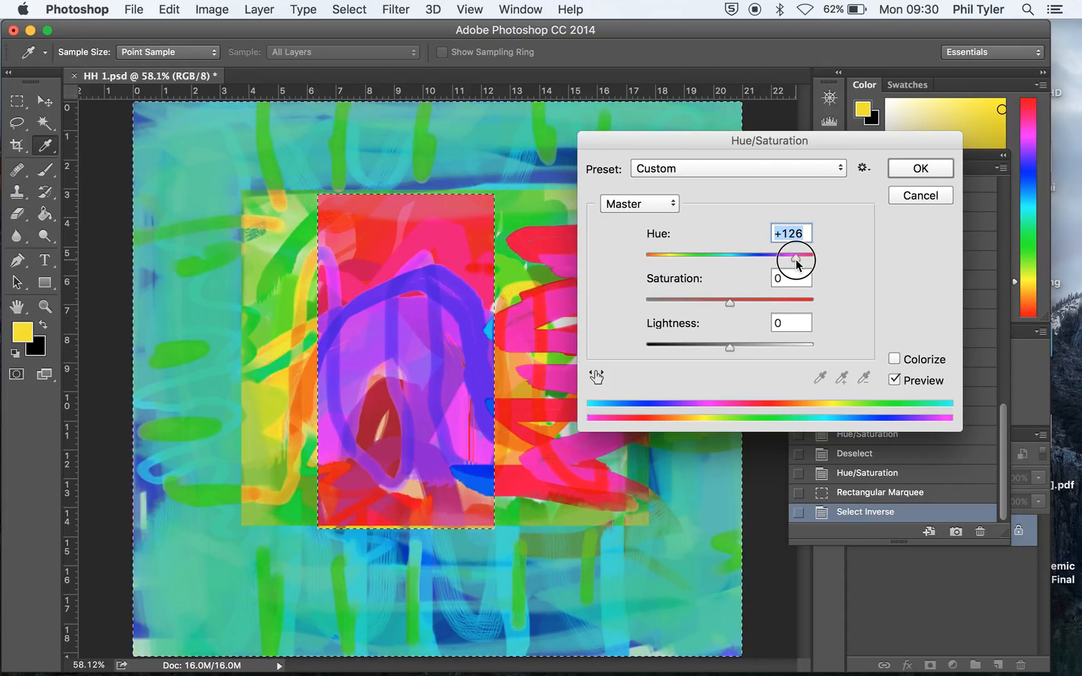
{"action": "left_click", "coordinate": [923, 169]}
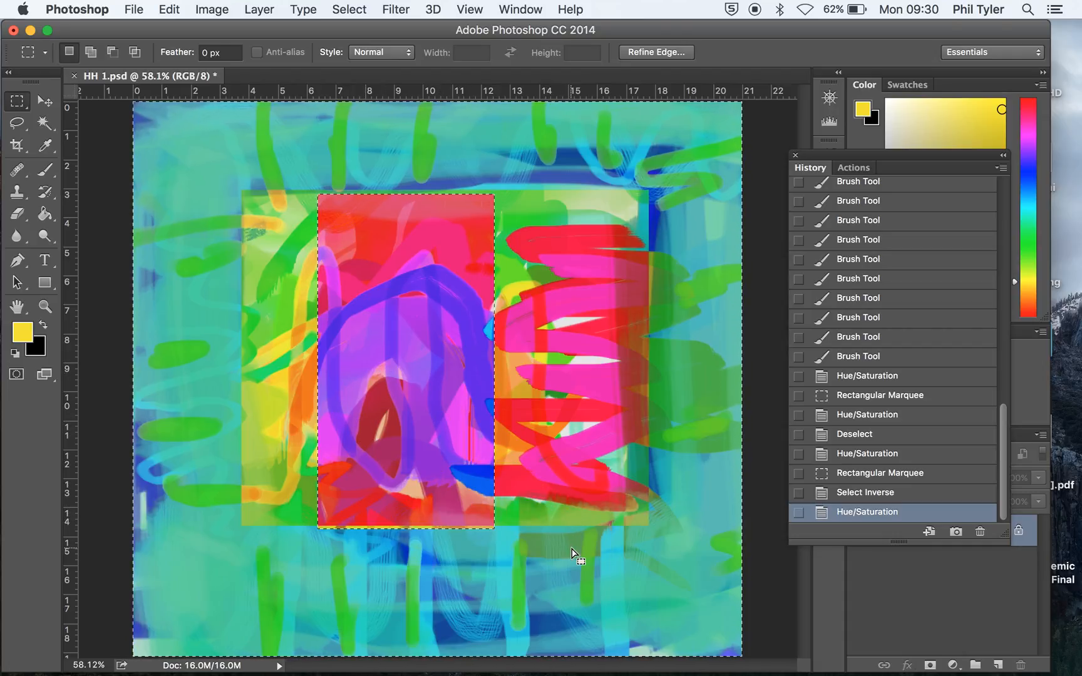
{"action": "left_click", "coordinate": [553, 406]}
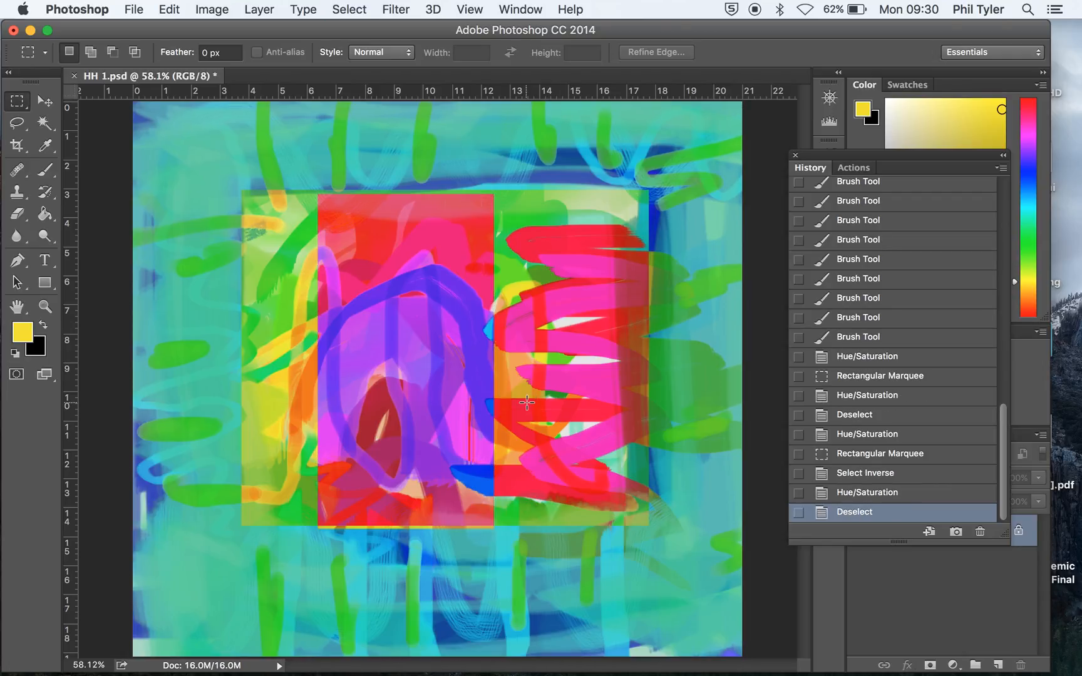